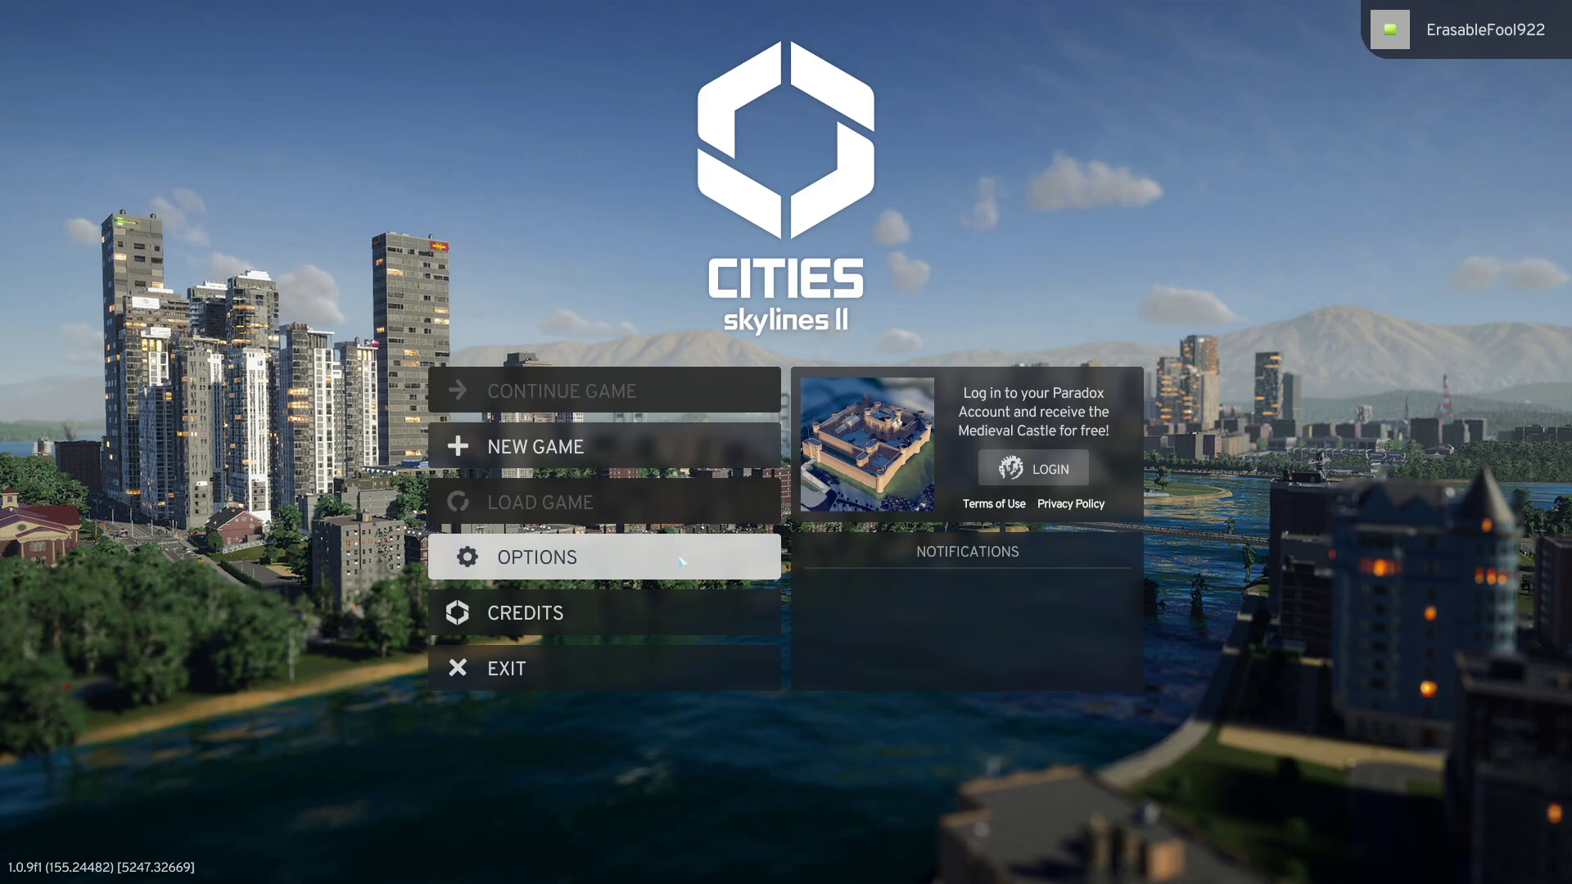
Step: Switch from Cities: Skylines II to the desktop and bring up Windows search
click(619, 578)
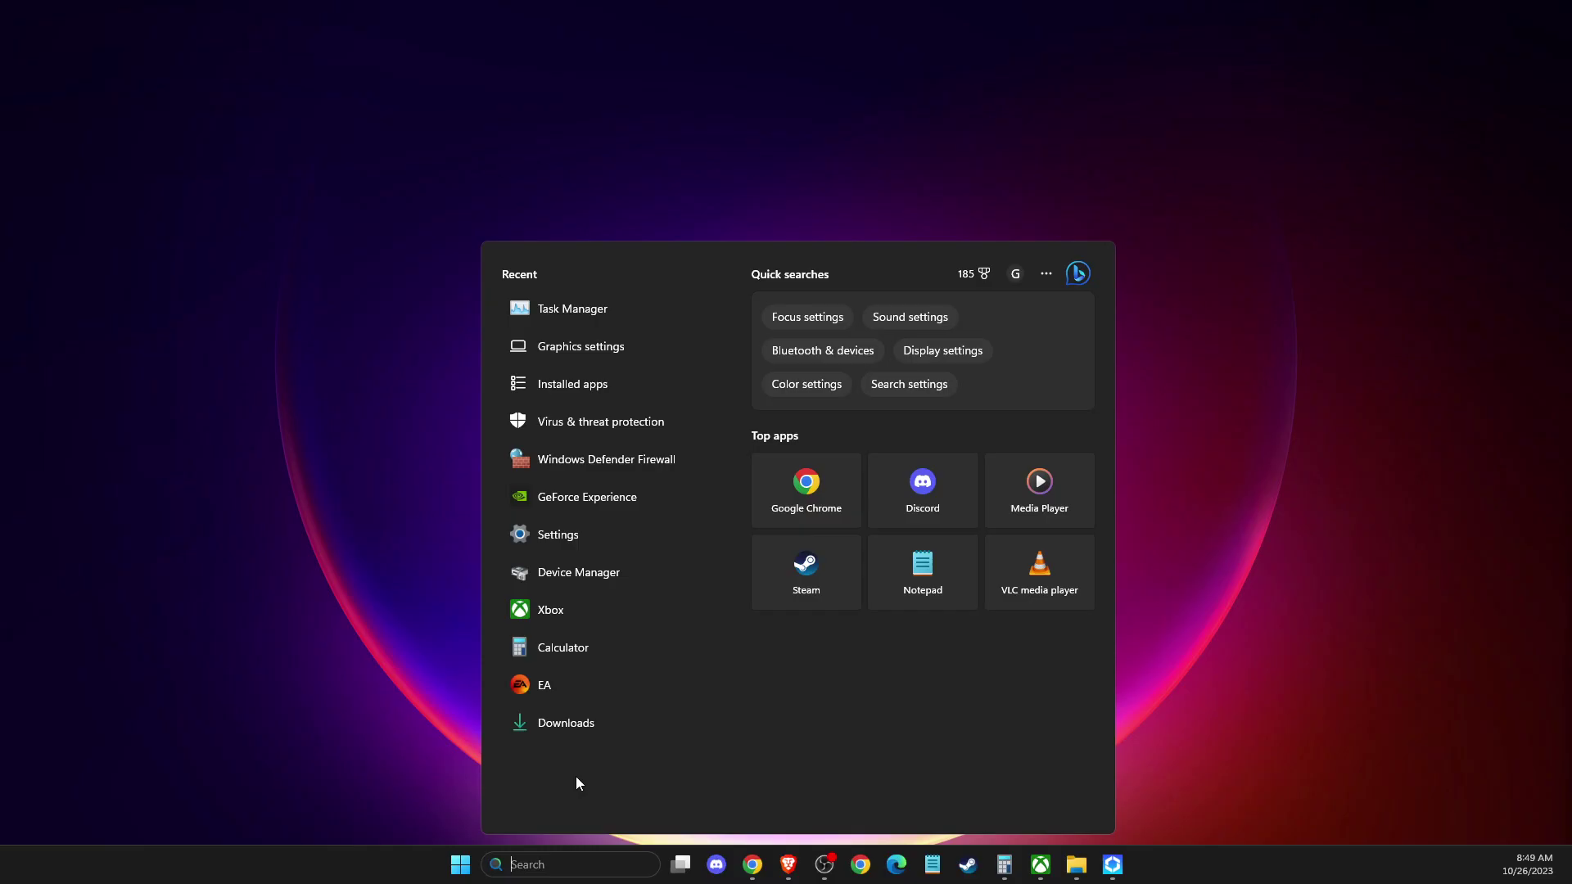
Step: Open Windows Display settings via search and list the resolutions, with 1920 × 1080 recommended
text(DISPLA)
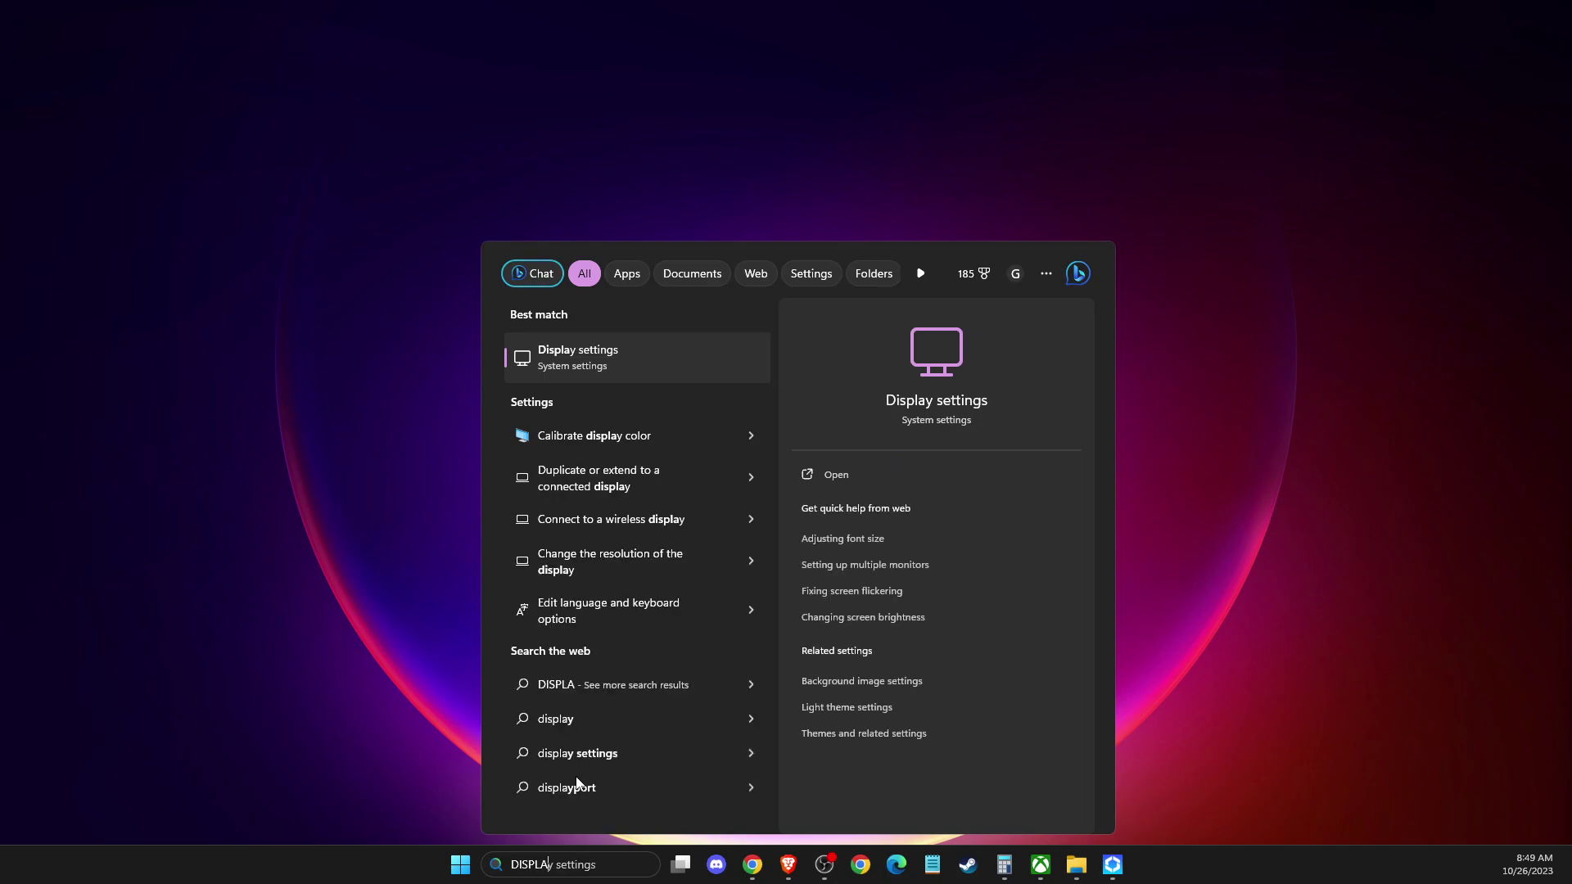
click(569, 360)
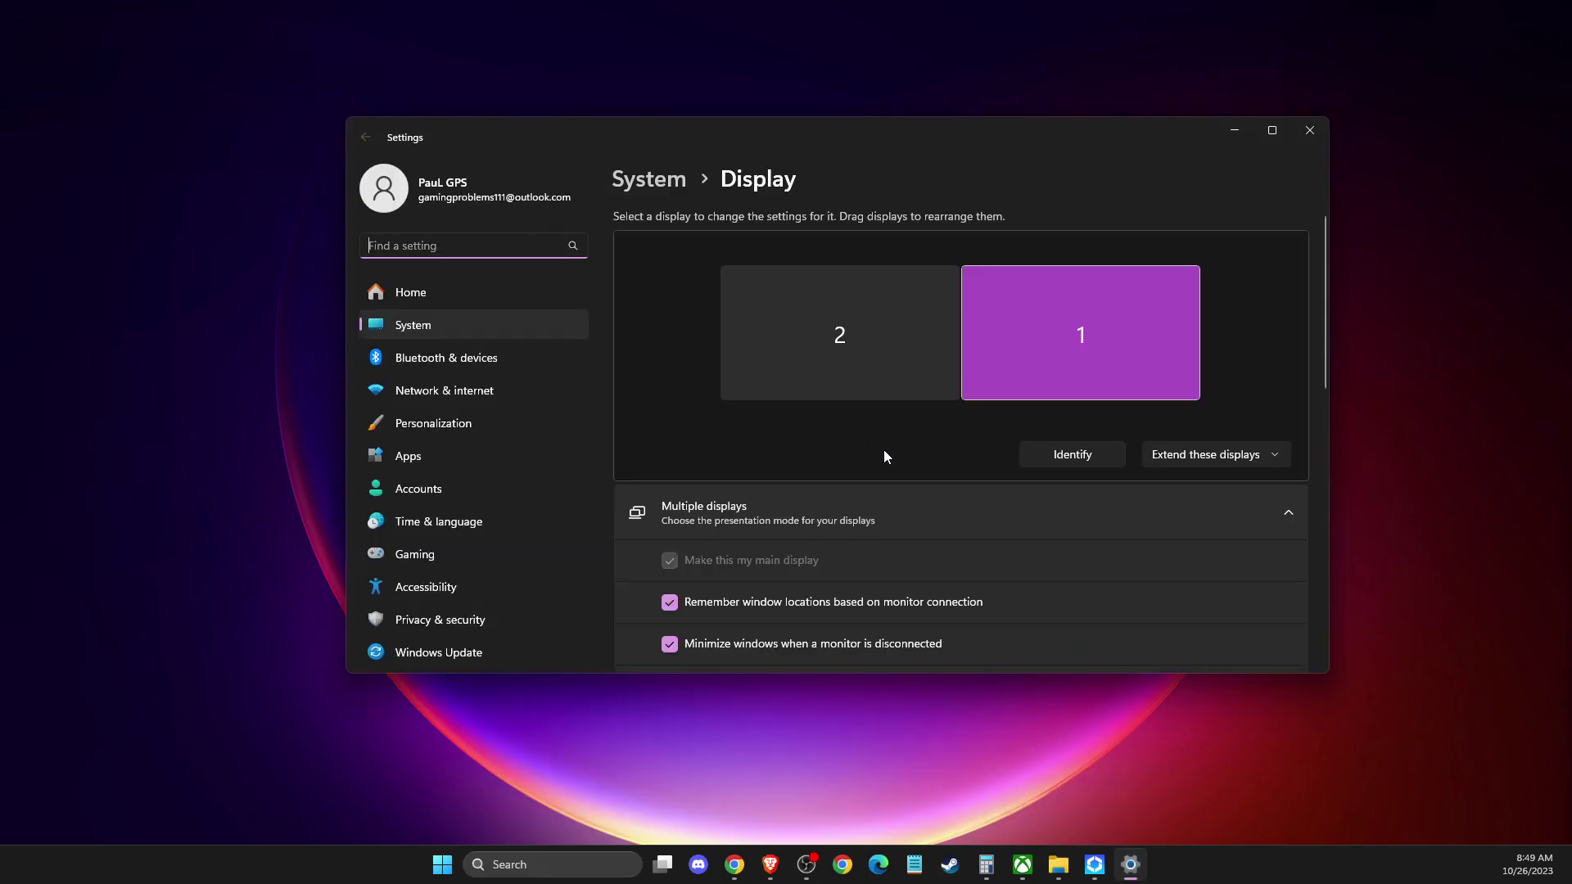
scroll(917, 455, down, 5)
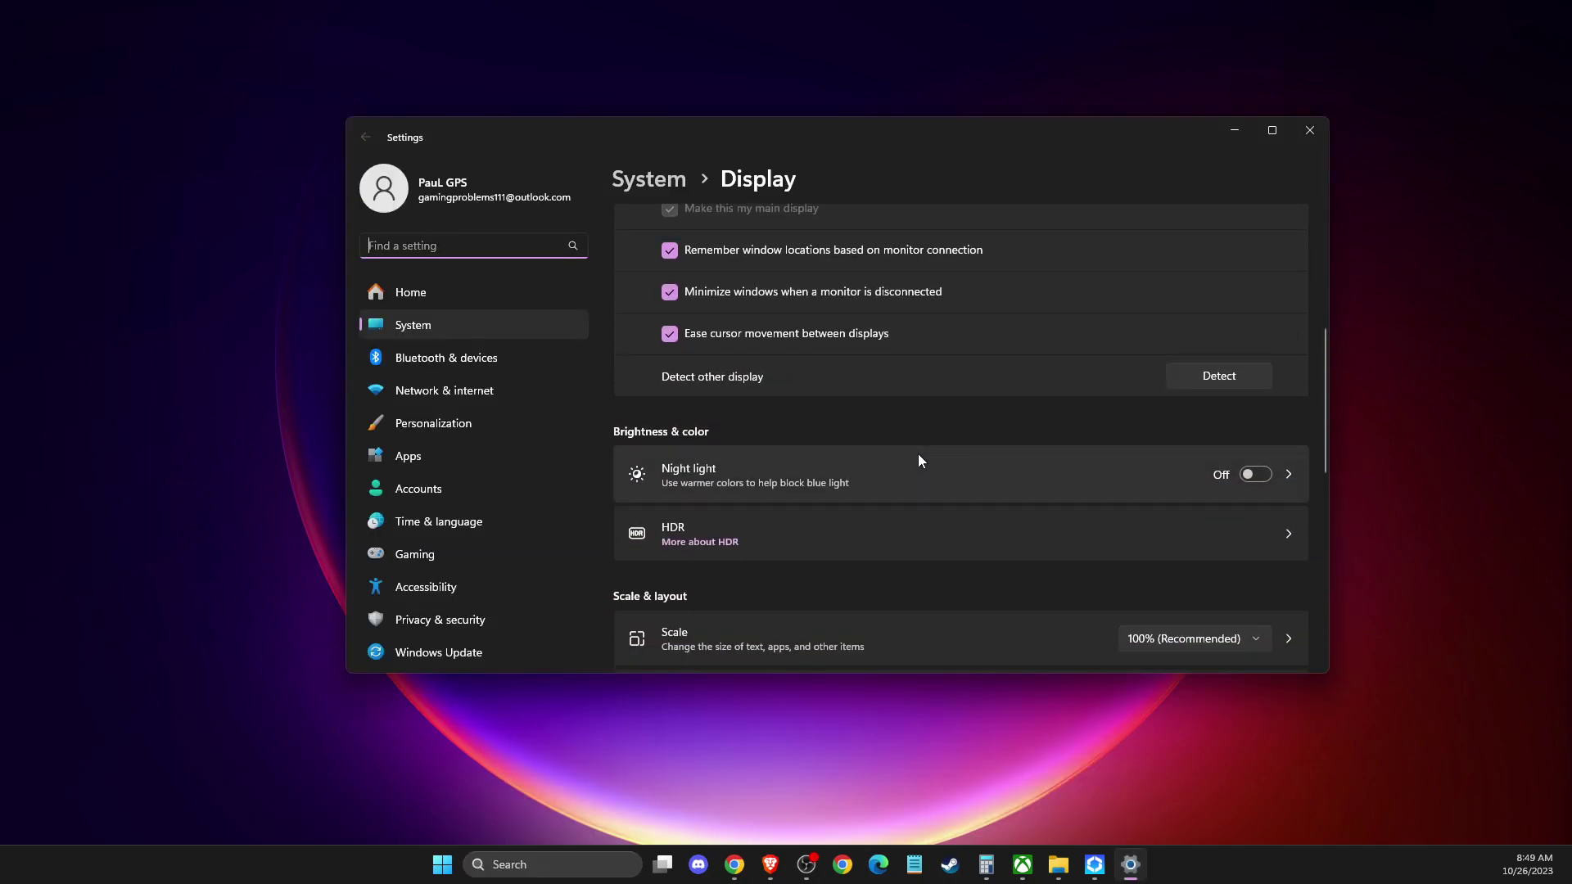
scroll(918, 456, down, 2)
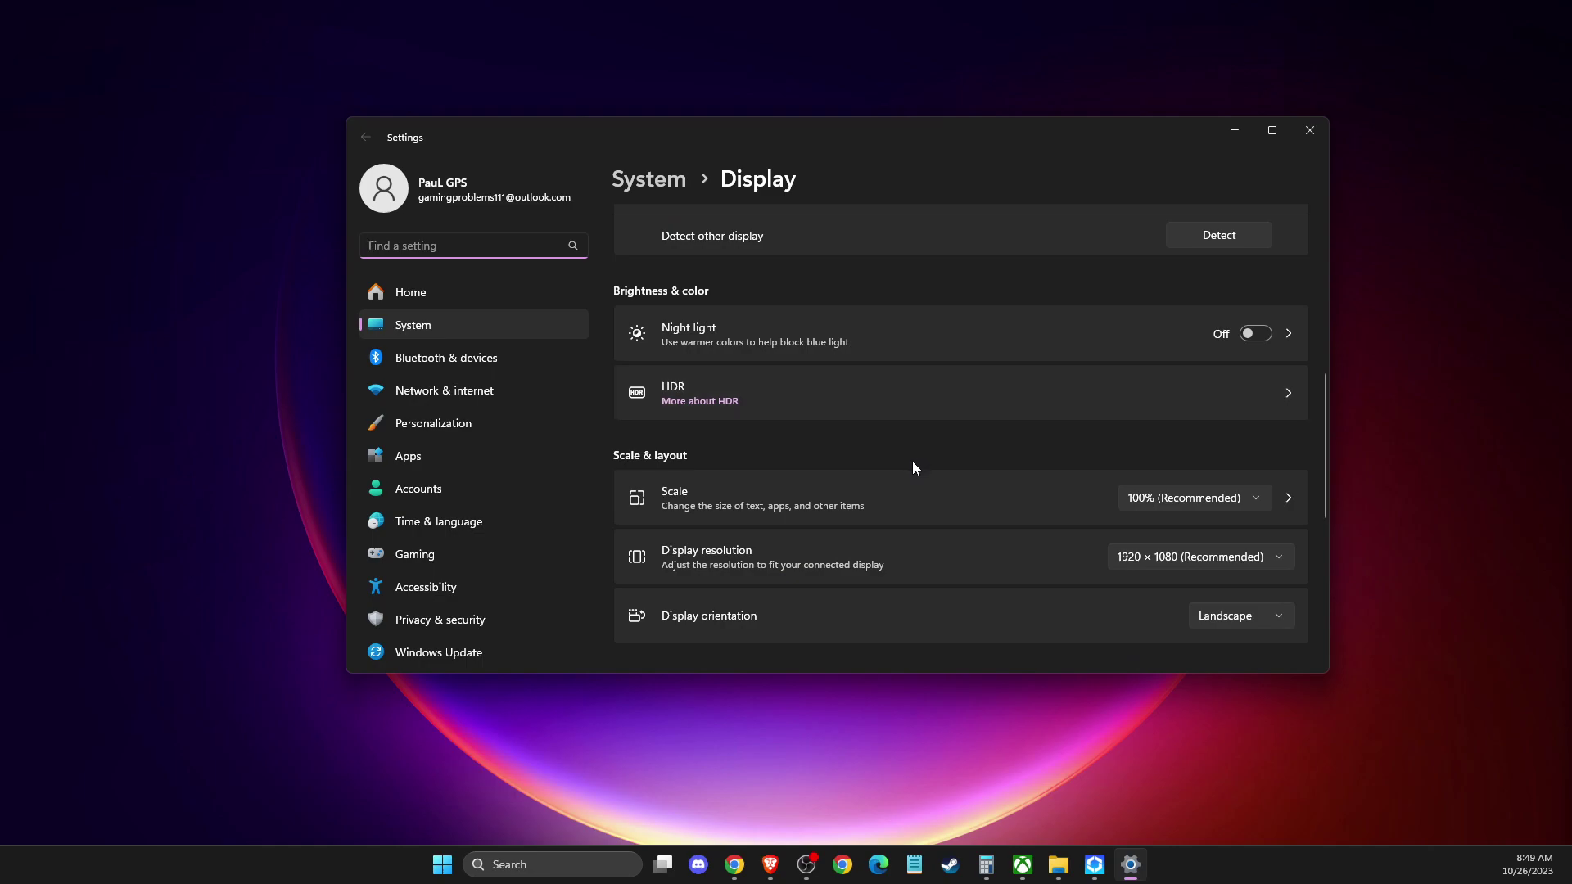
scroll(912, 462, down, 1)
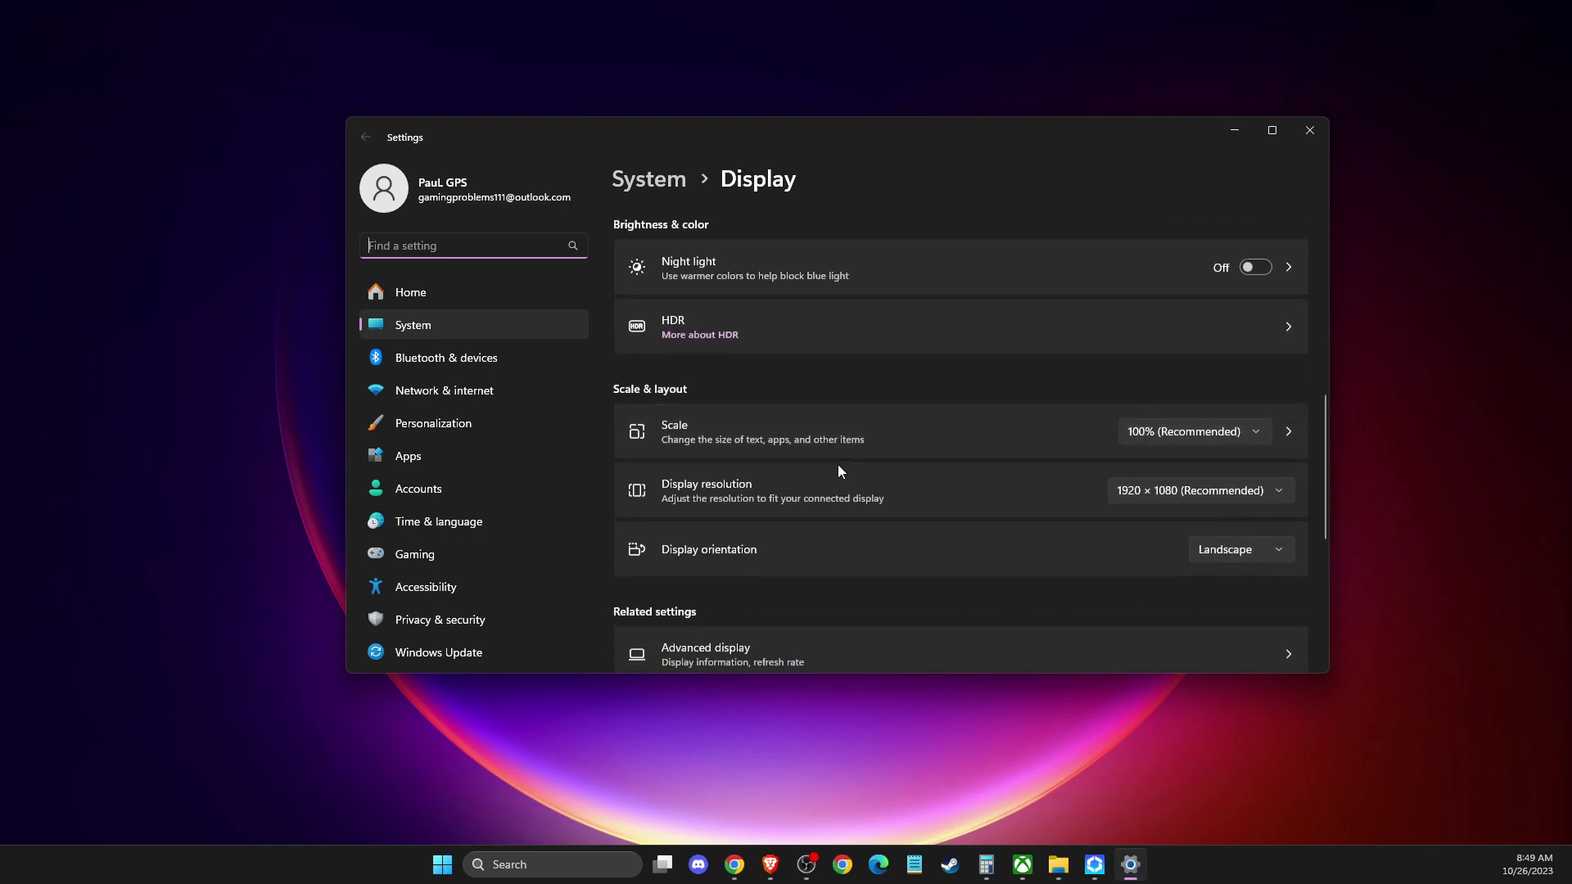
click(1205, 488)
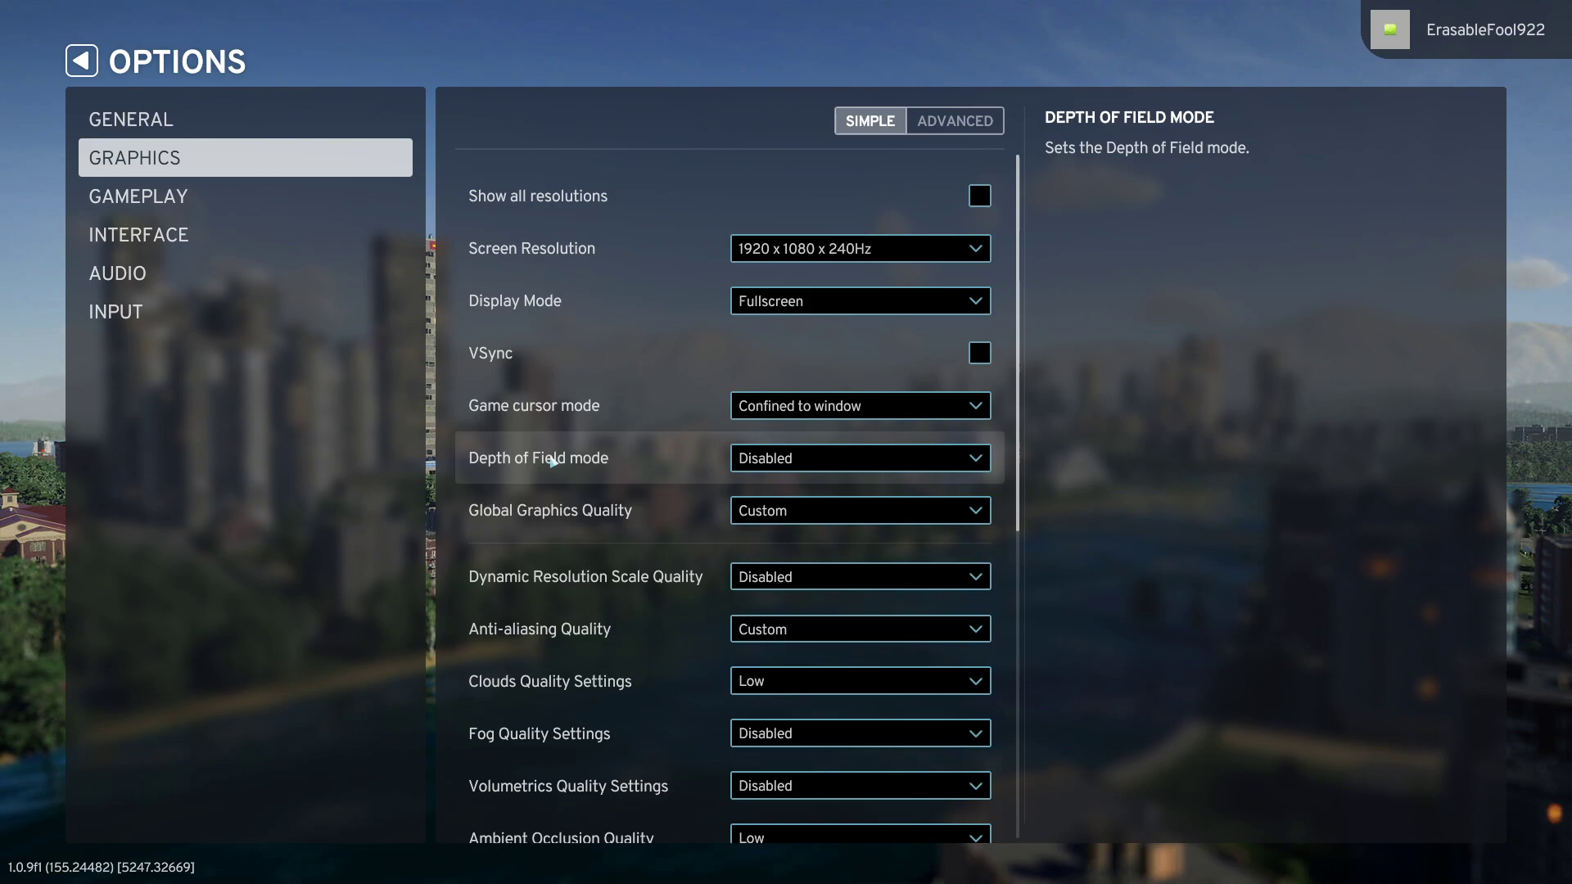
scroll(811, 474, down, 1)
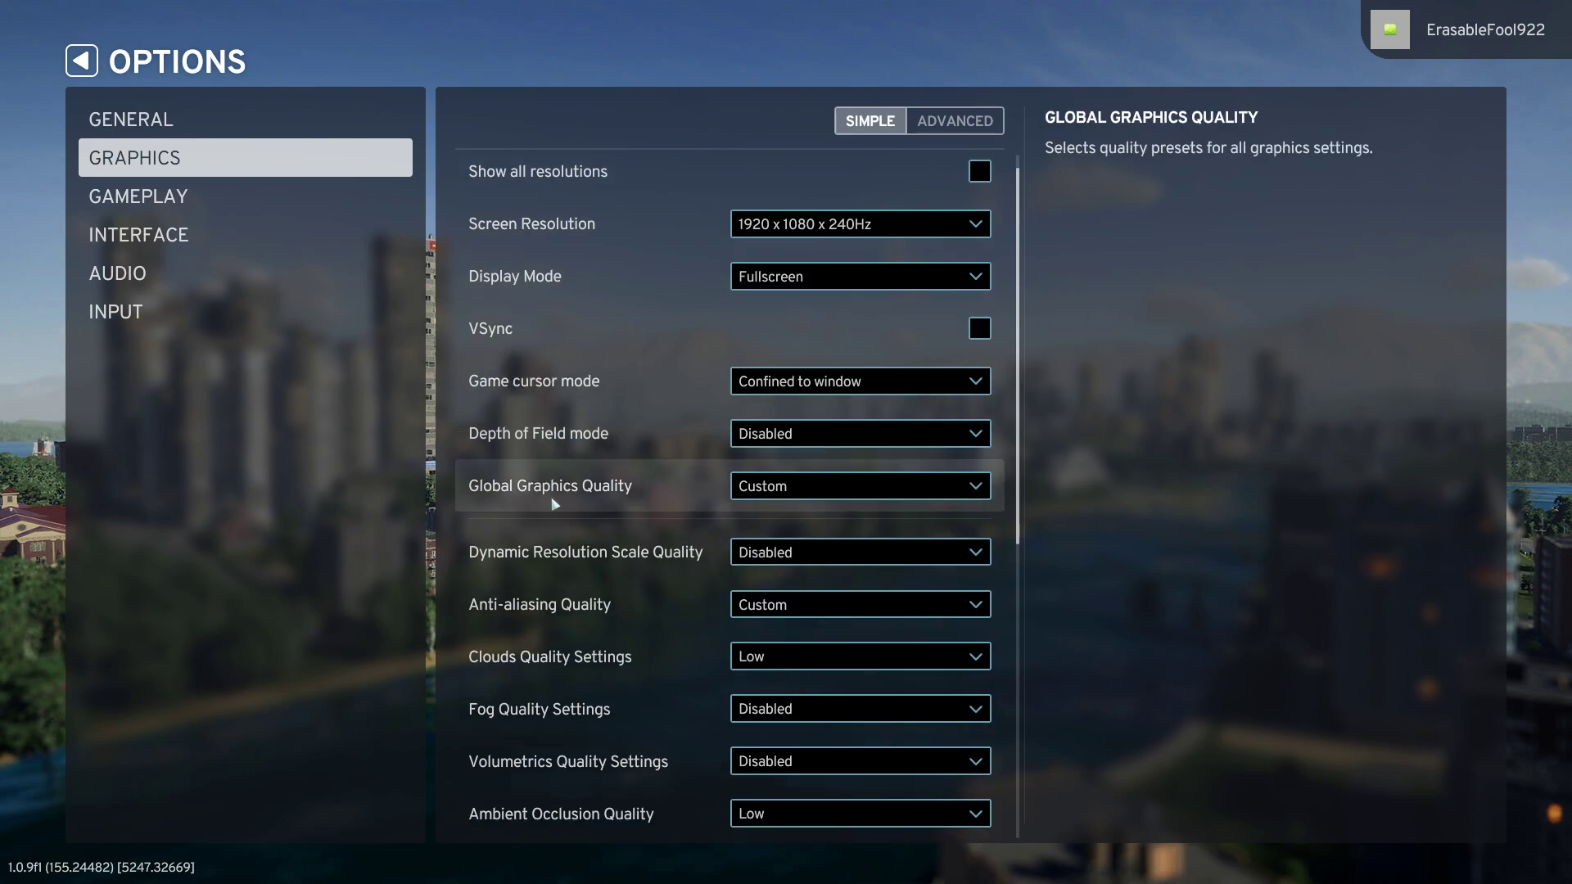
scroll(842, 501, down, 3)
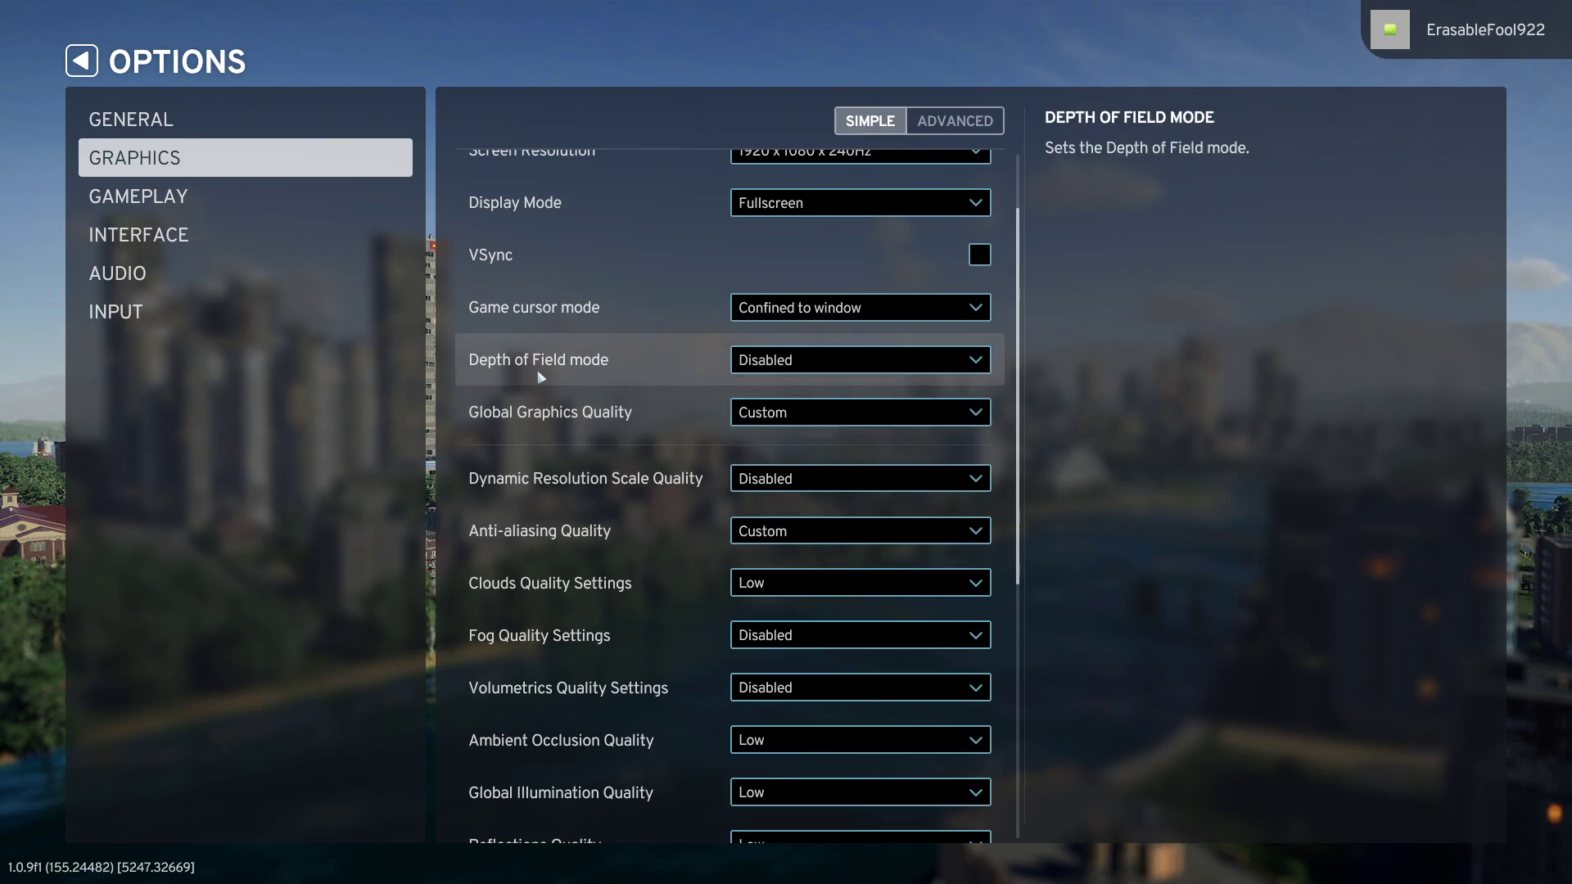
scroll(863, 456, down, 5)
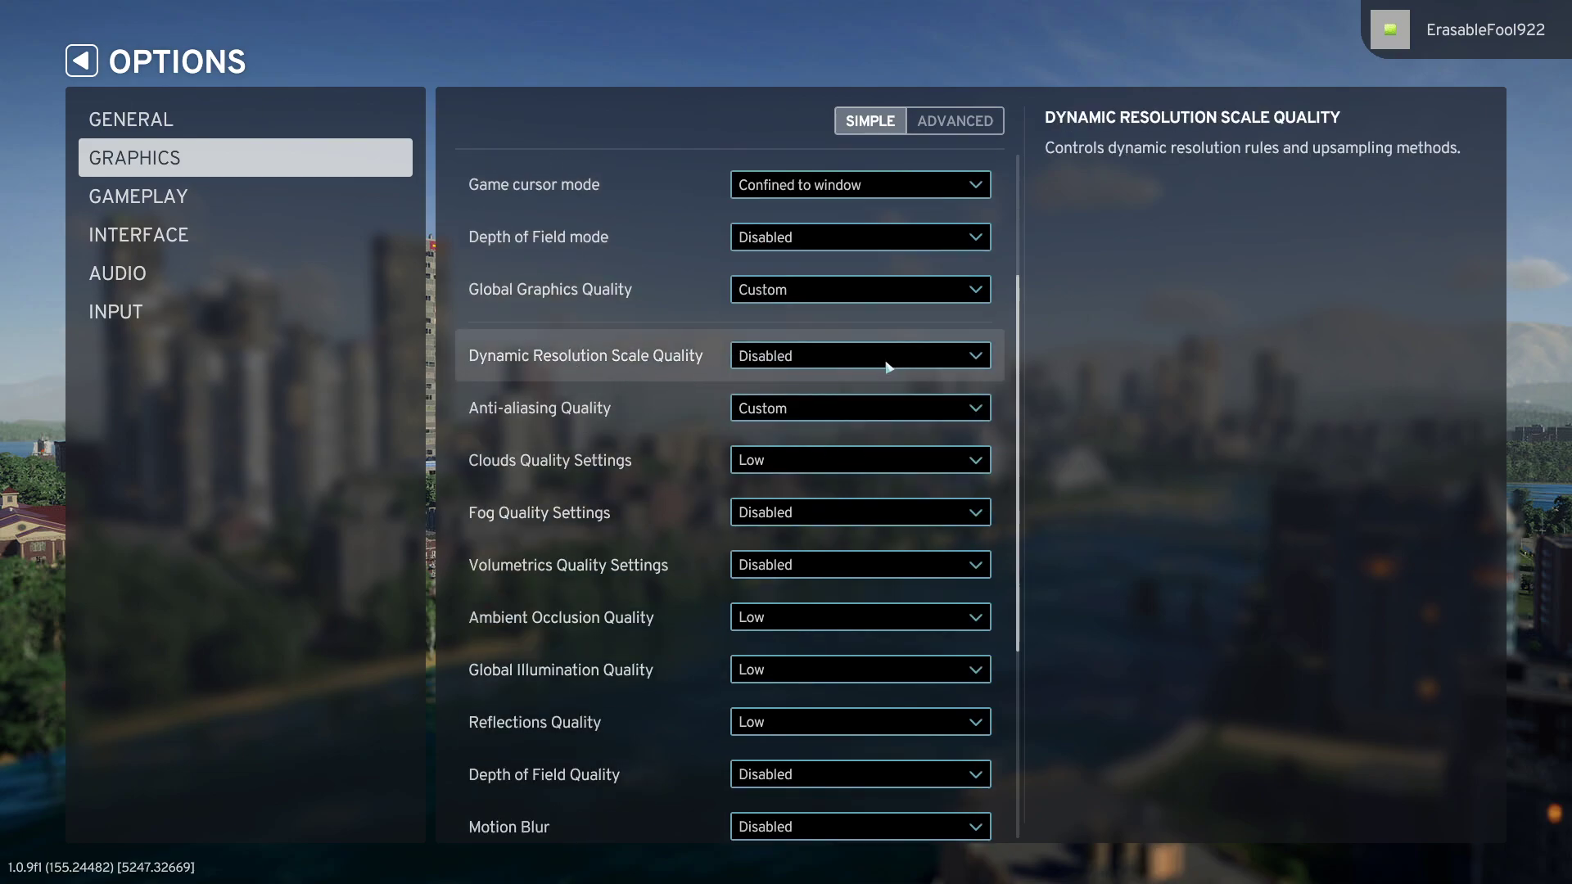
click(798, 408)
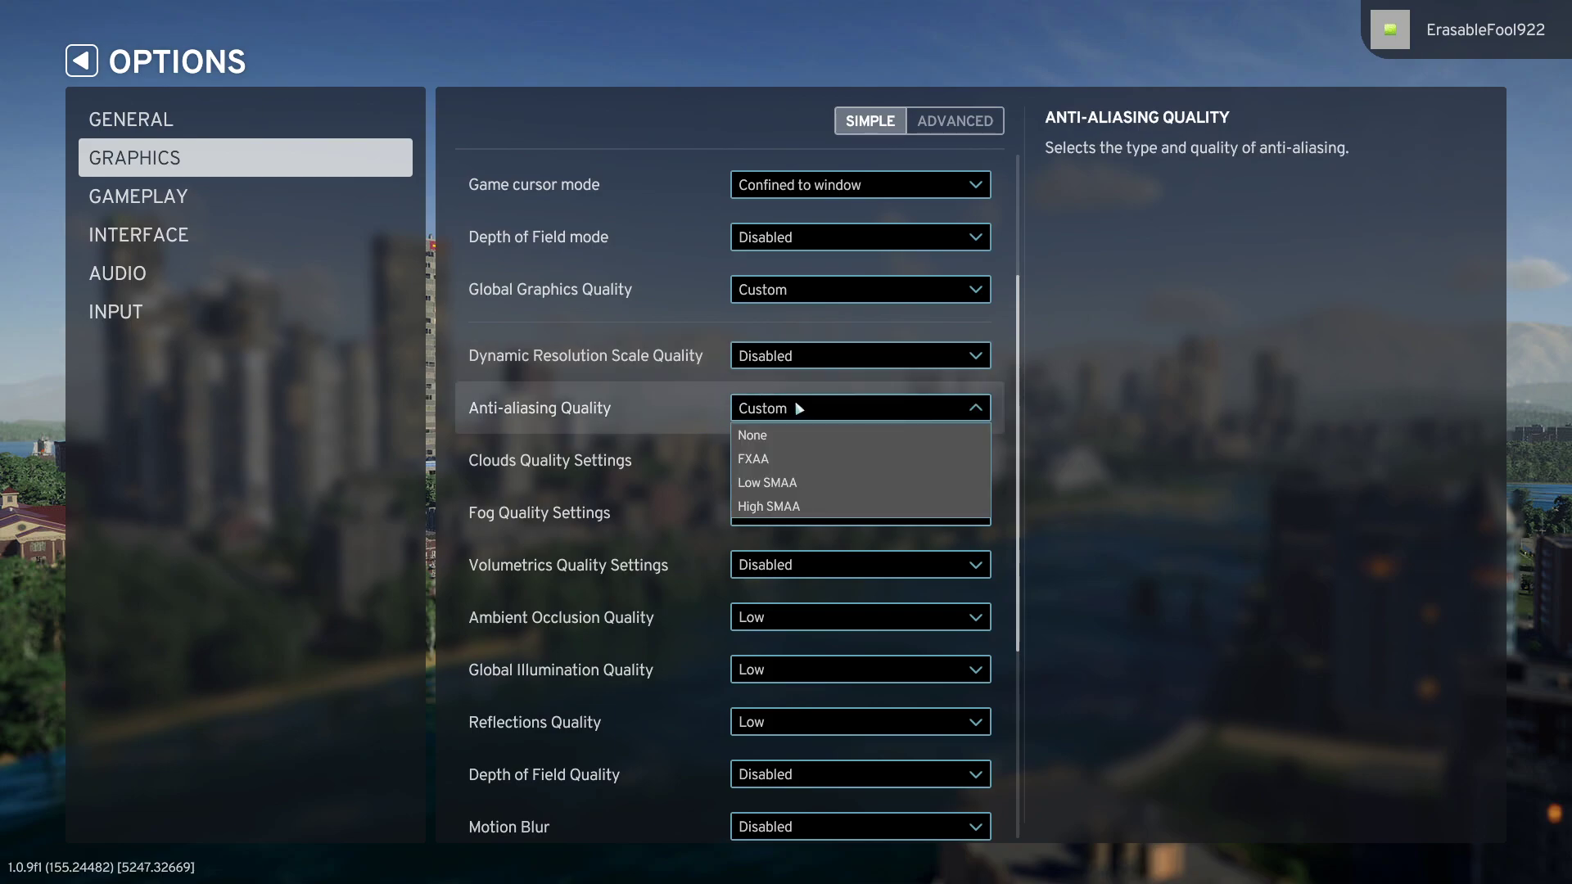
click(796, 407)
click(796, 406)
click(796, 406)
click(795, 406)
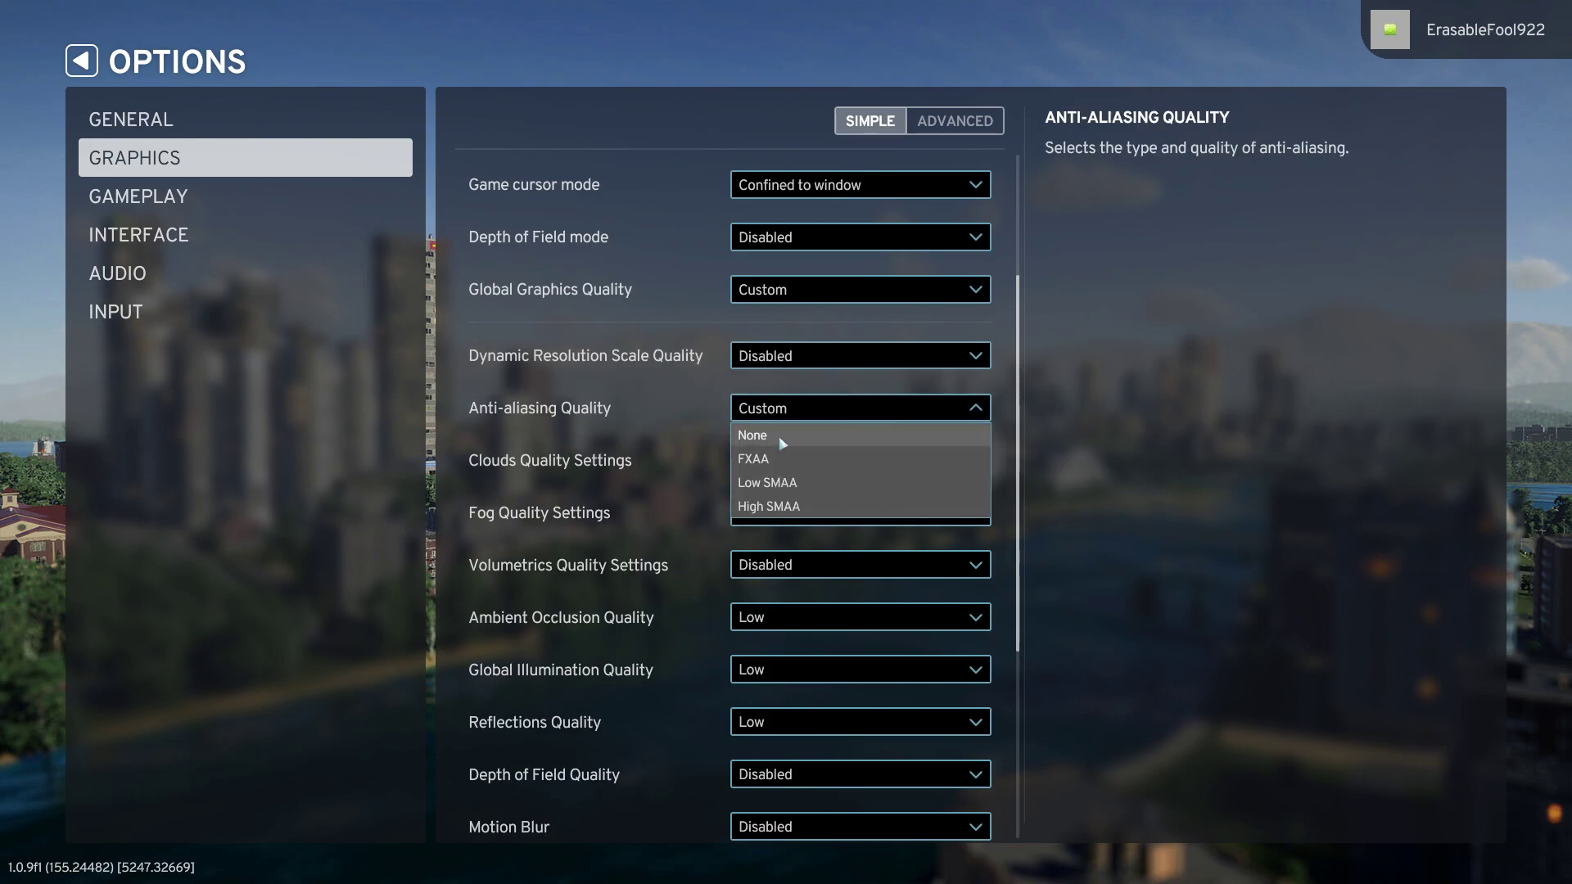
click(1160, 439)
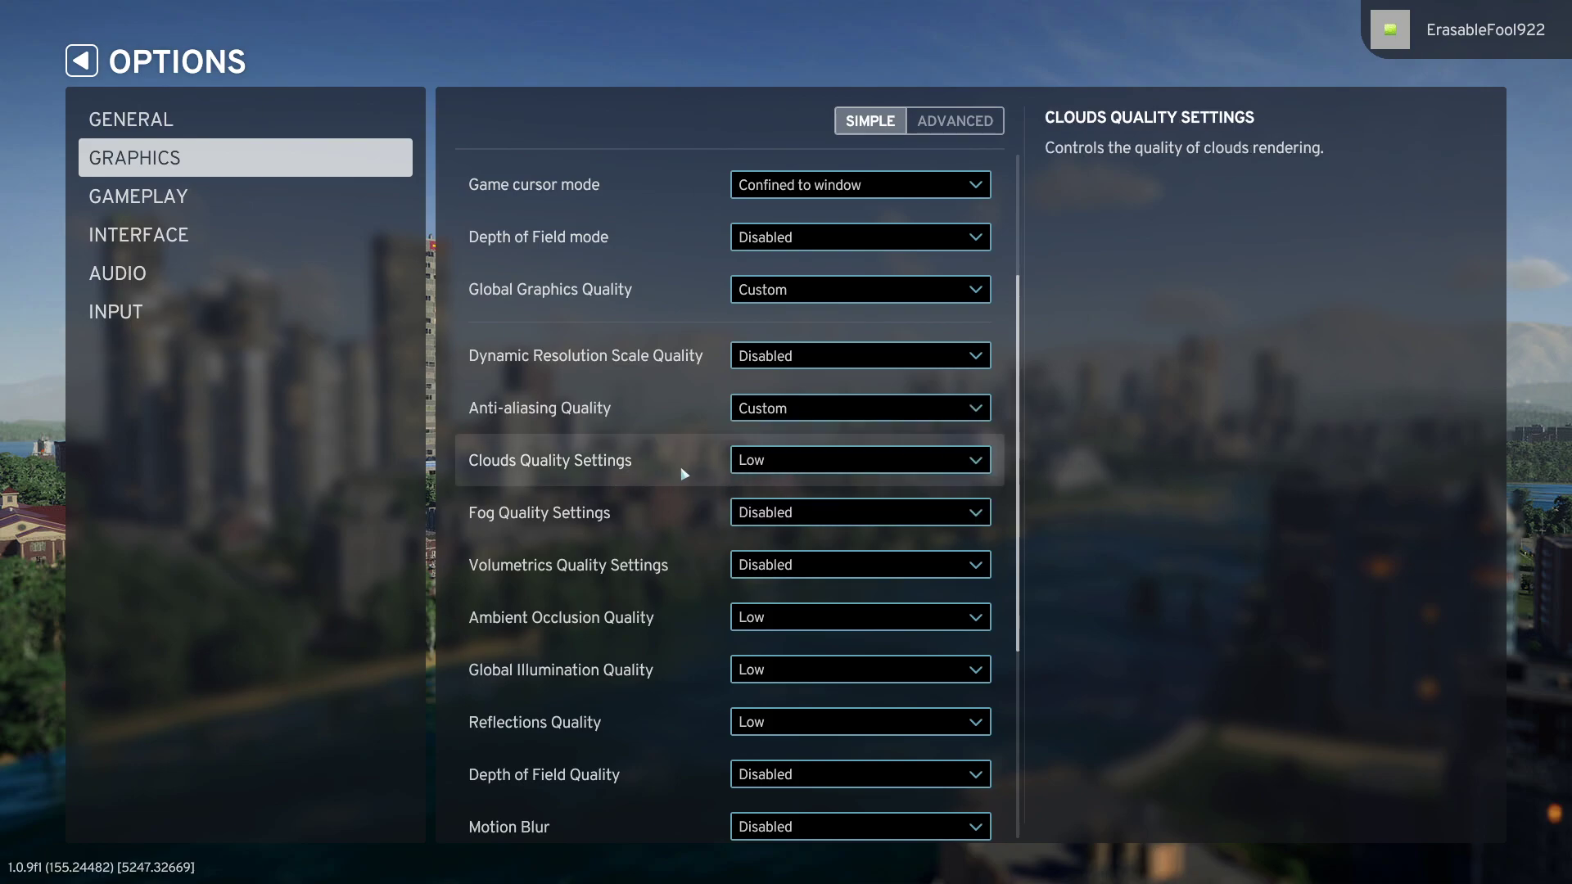
click(818, 464)
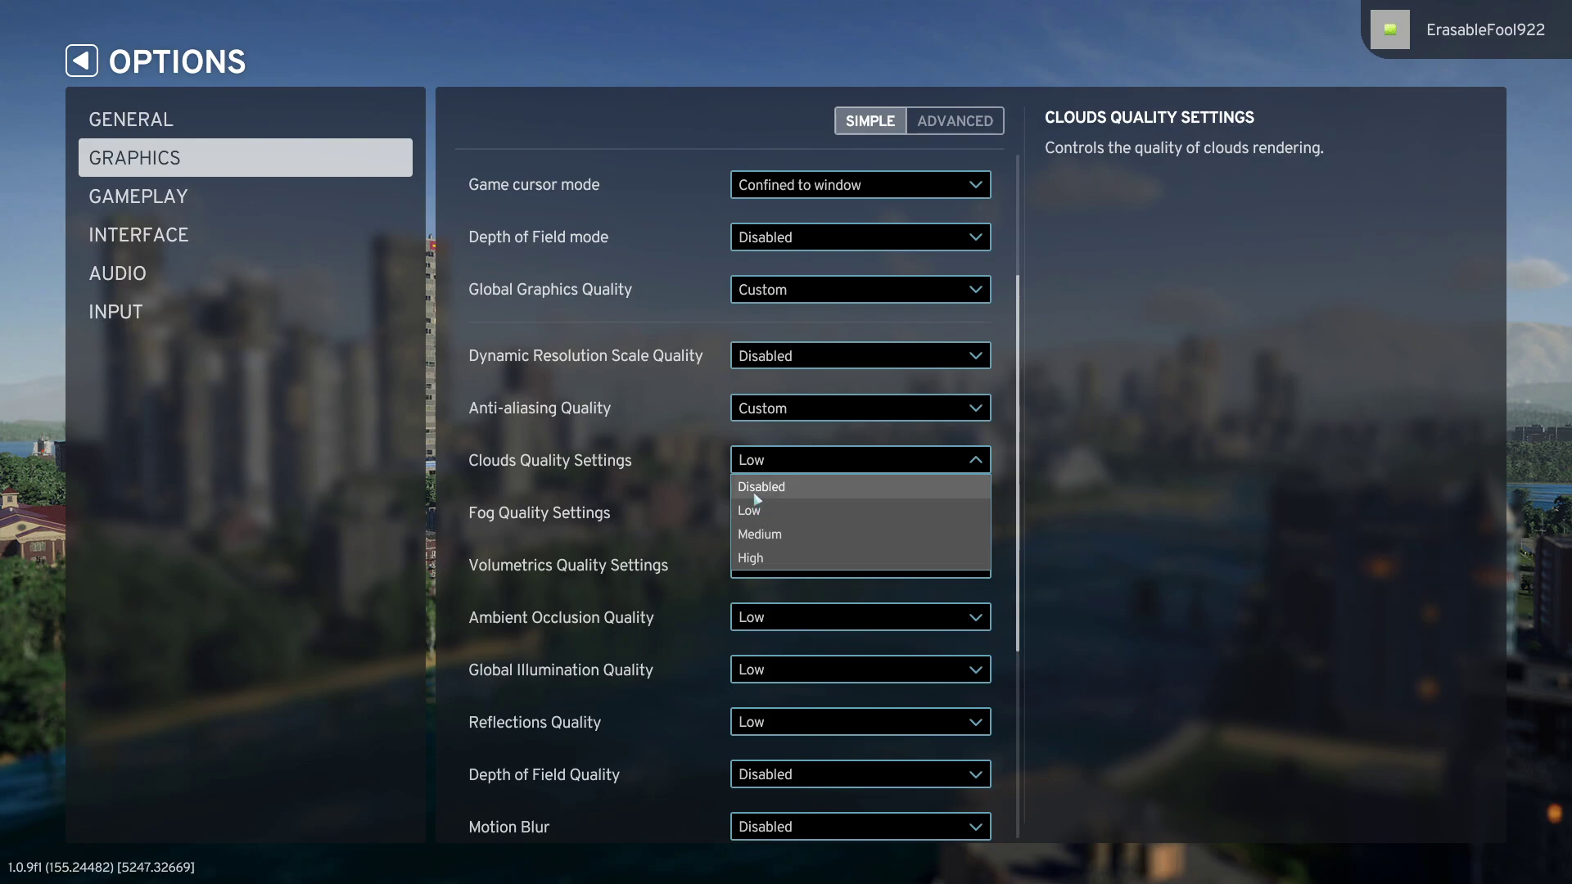
click(1120, 461)
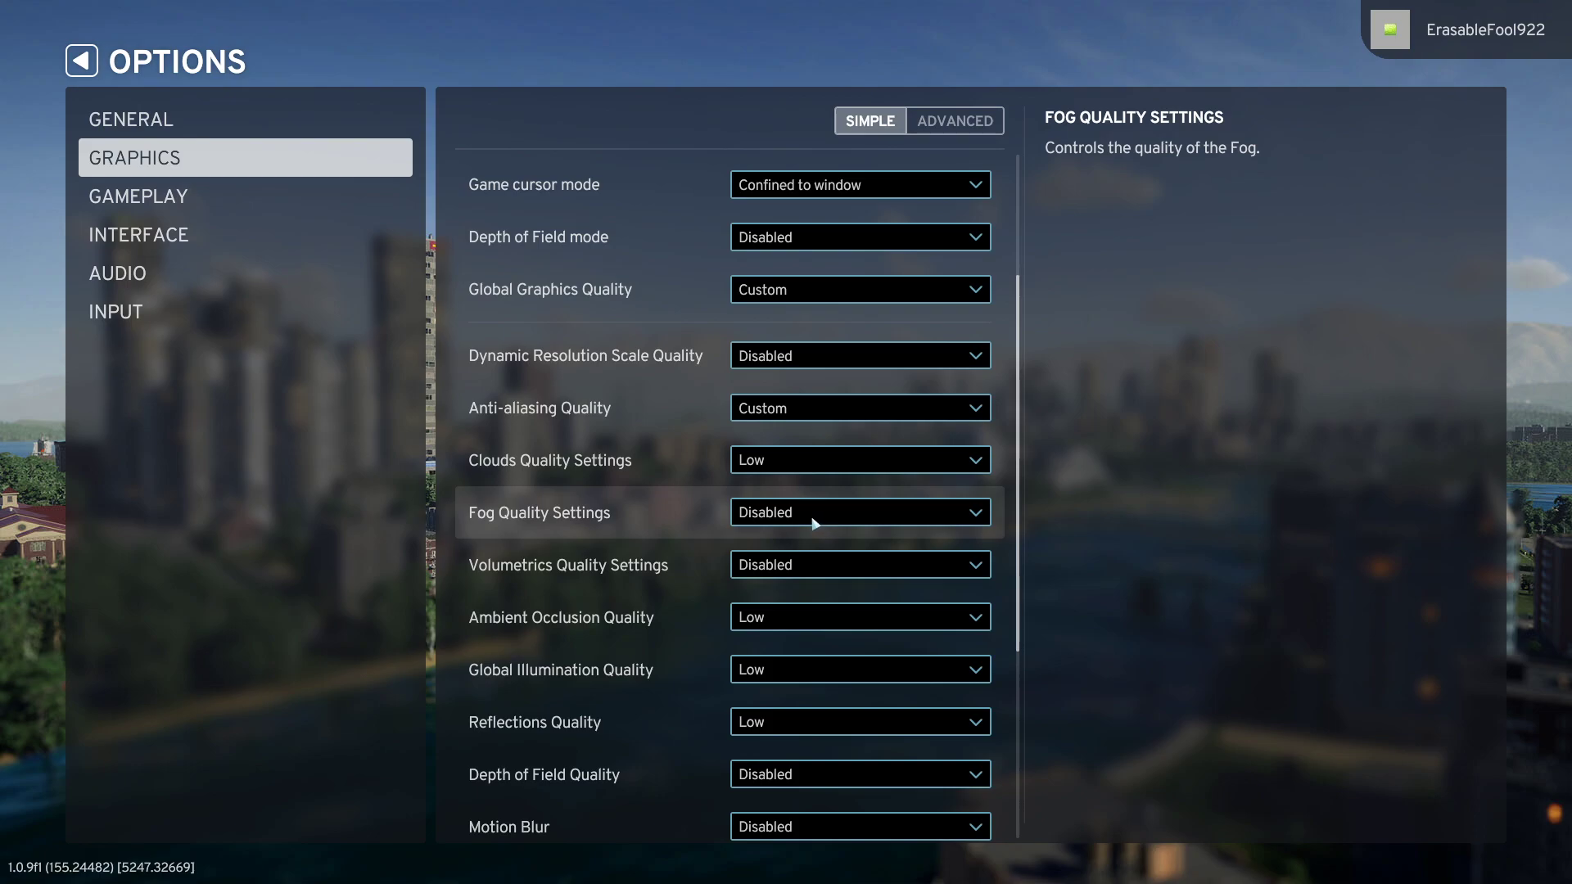
scroll(815, 523, down, 1)
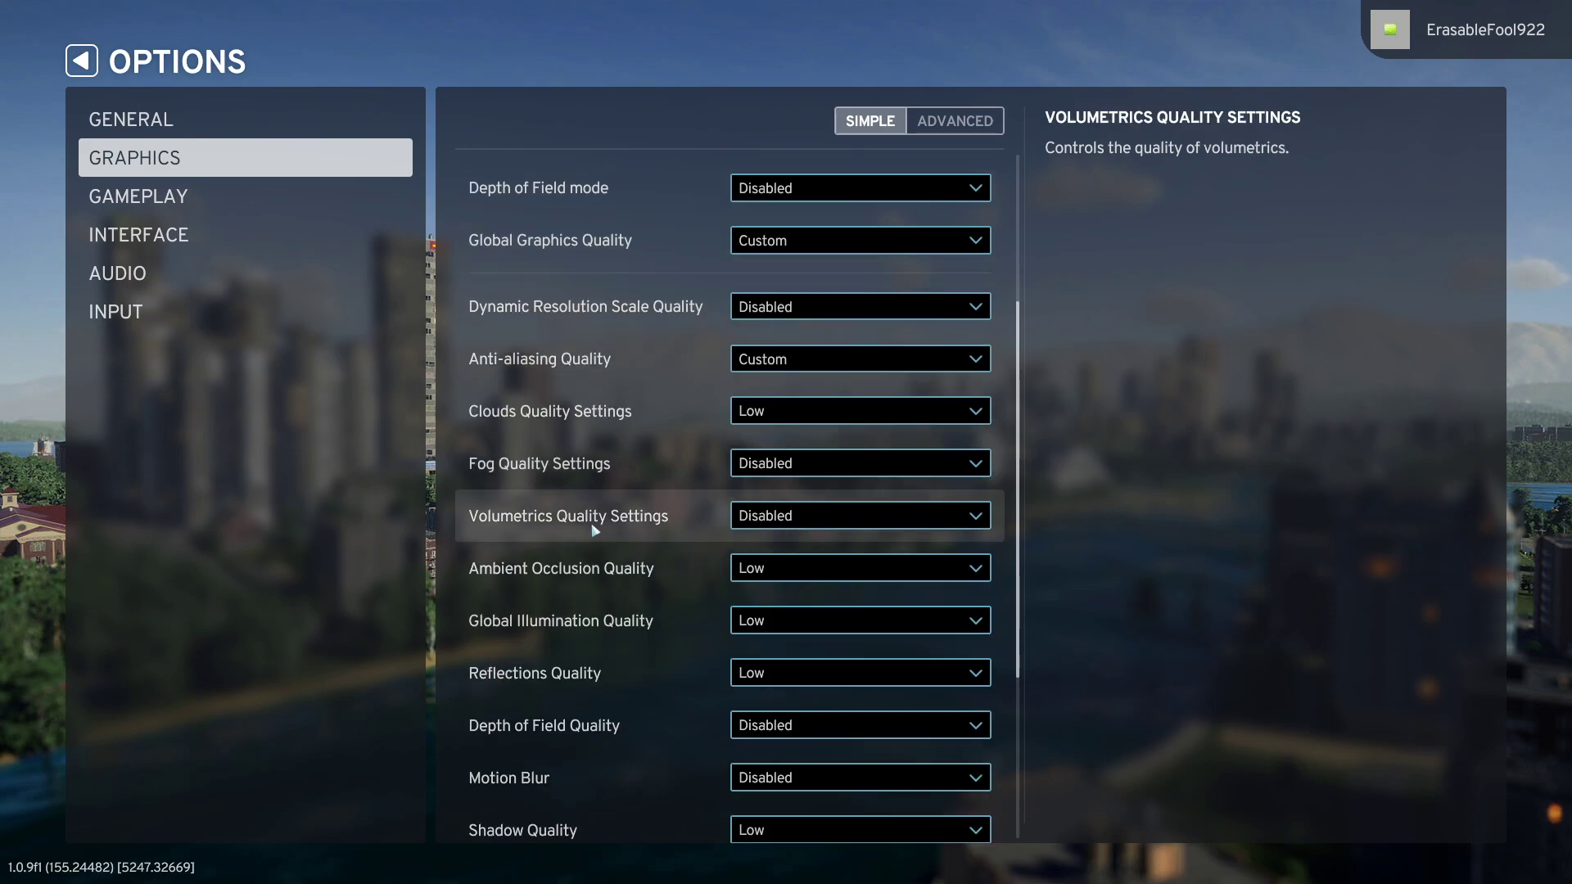
scroll(774, 530, down, 1)
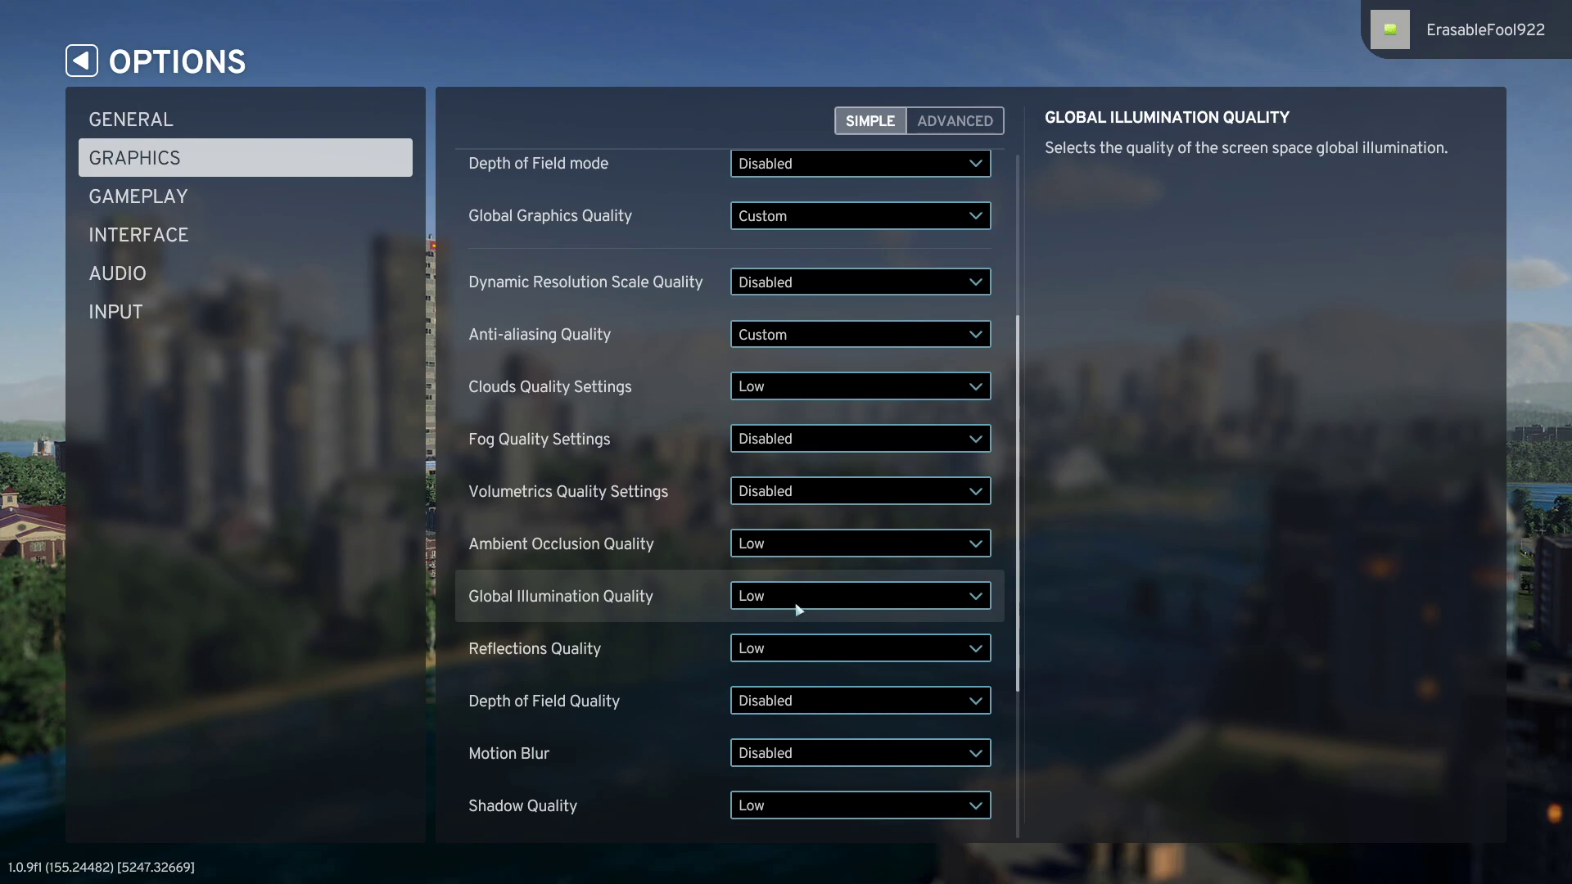
scroll(601, 612, down, 1)
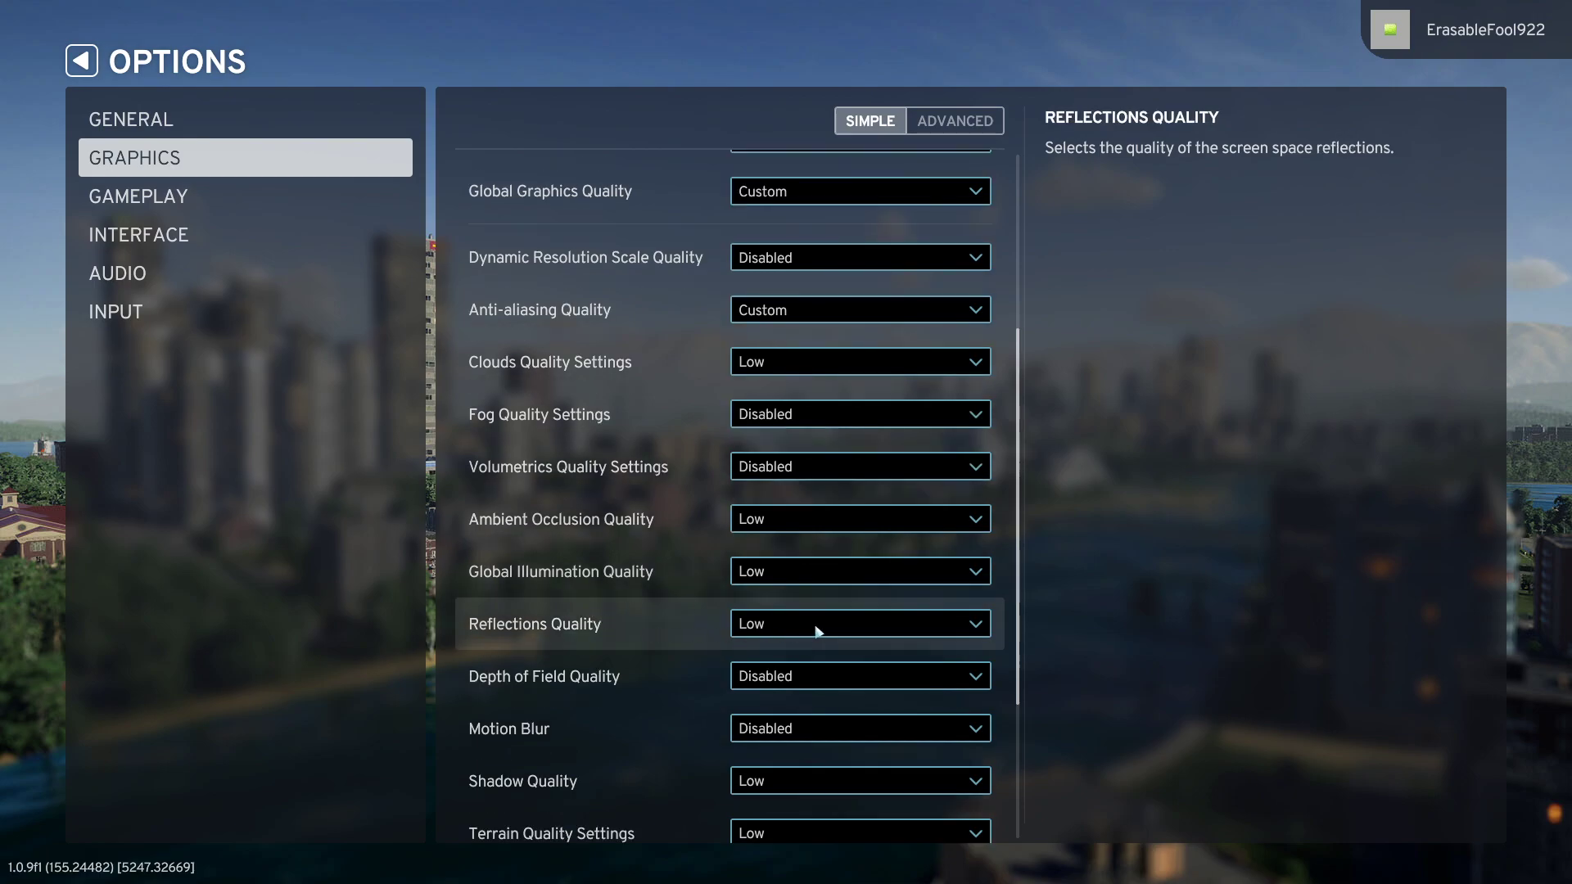
scroll(811, 632, down, 1)
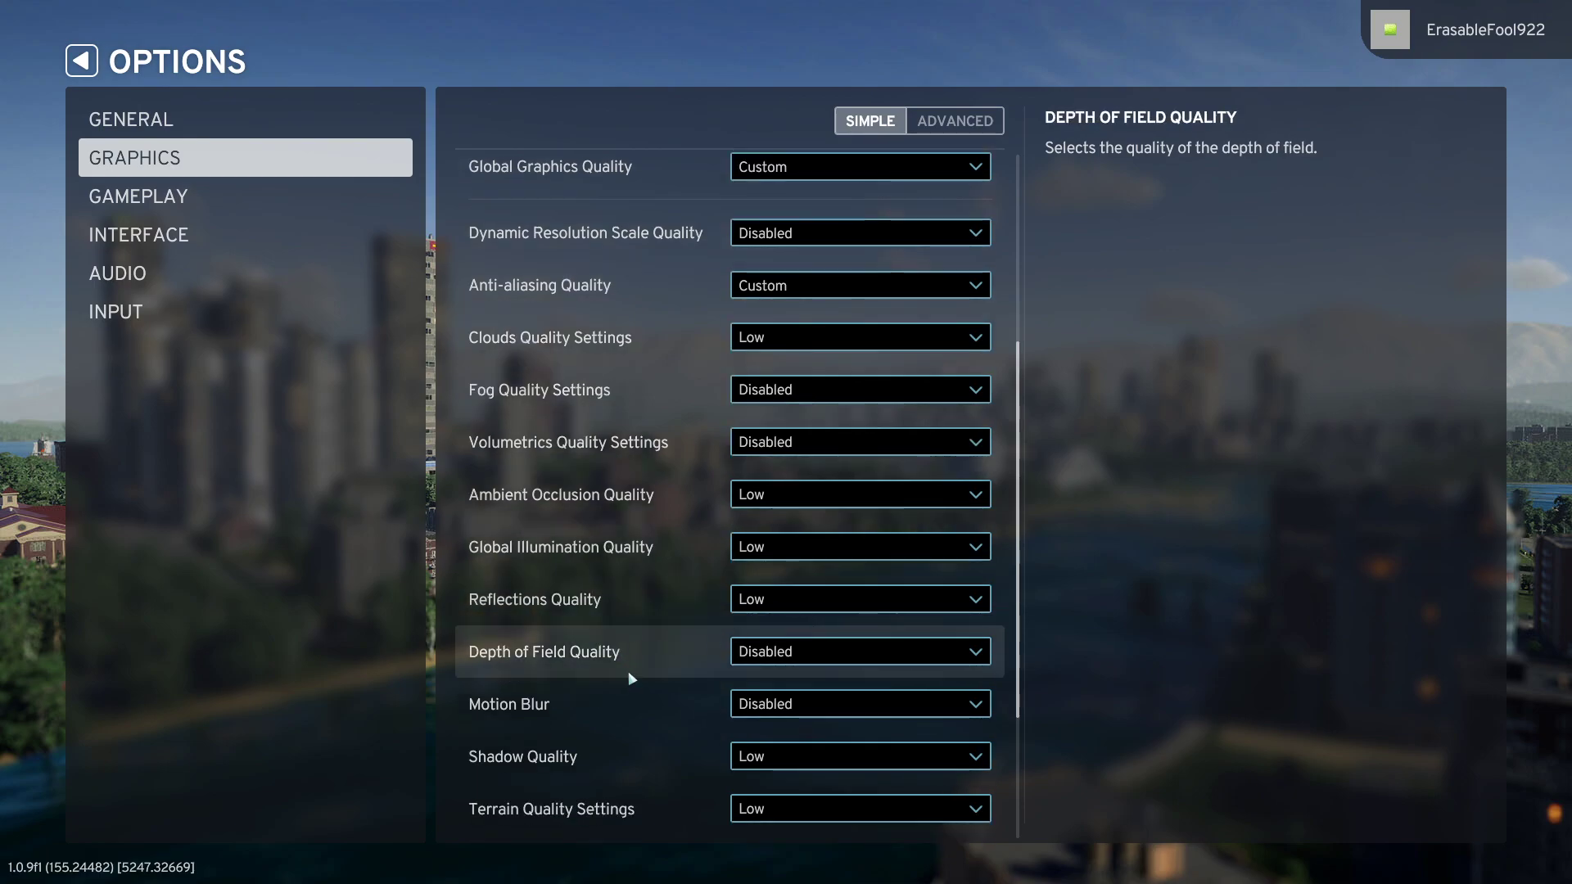
scroll(801, 655, down, 2)
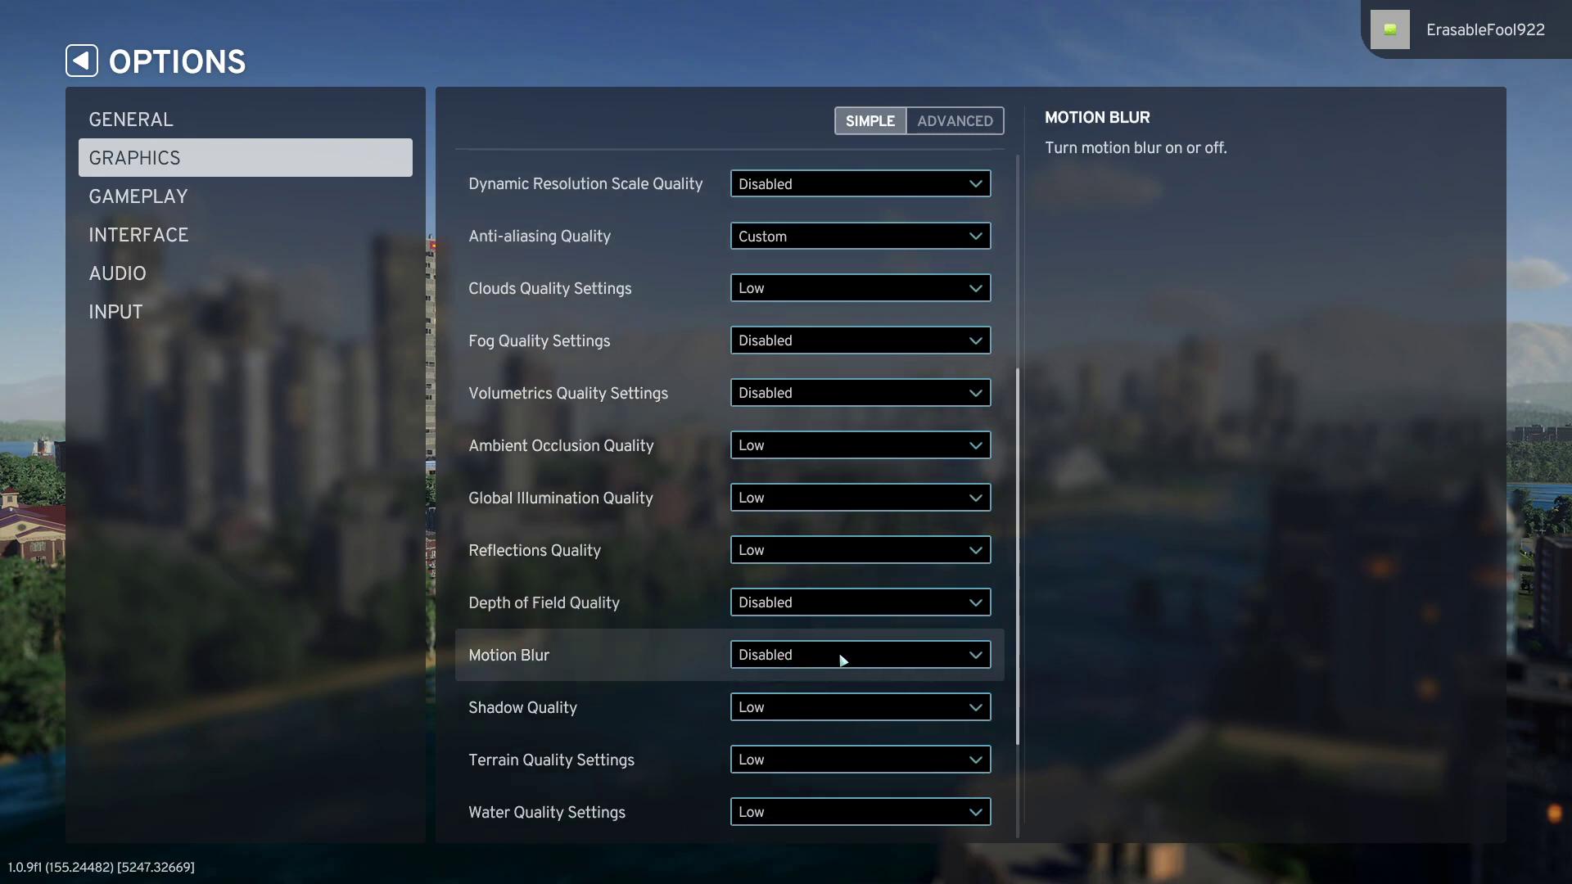
scroll(887, 660, down, 2)
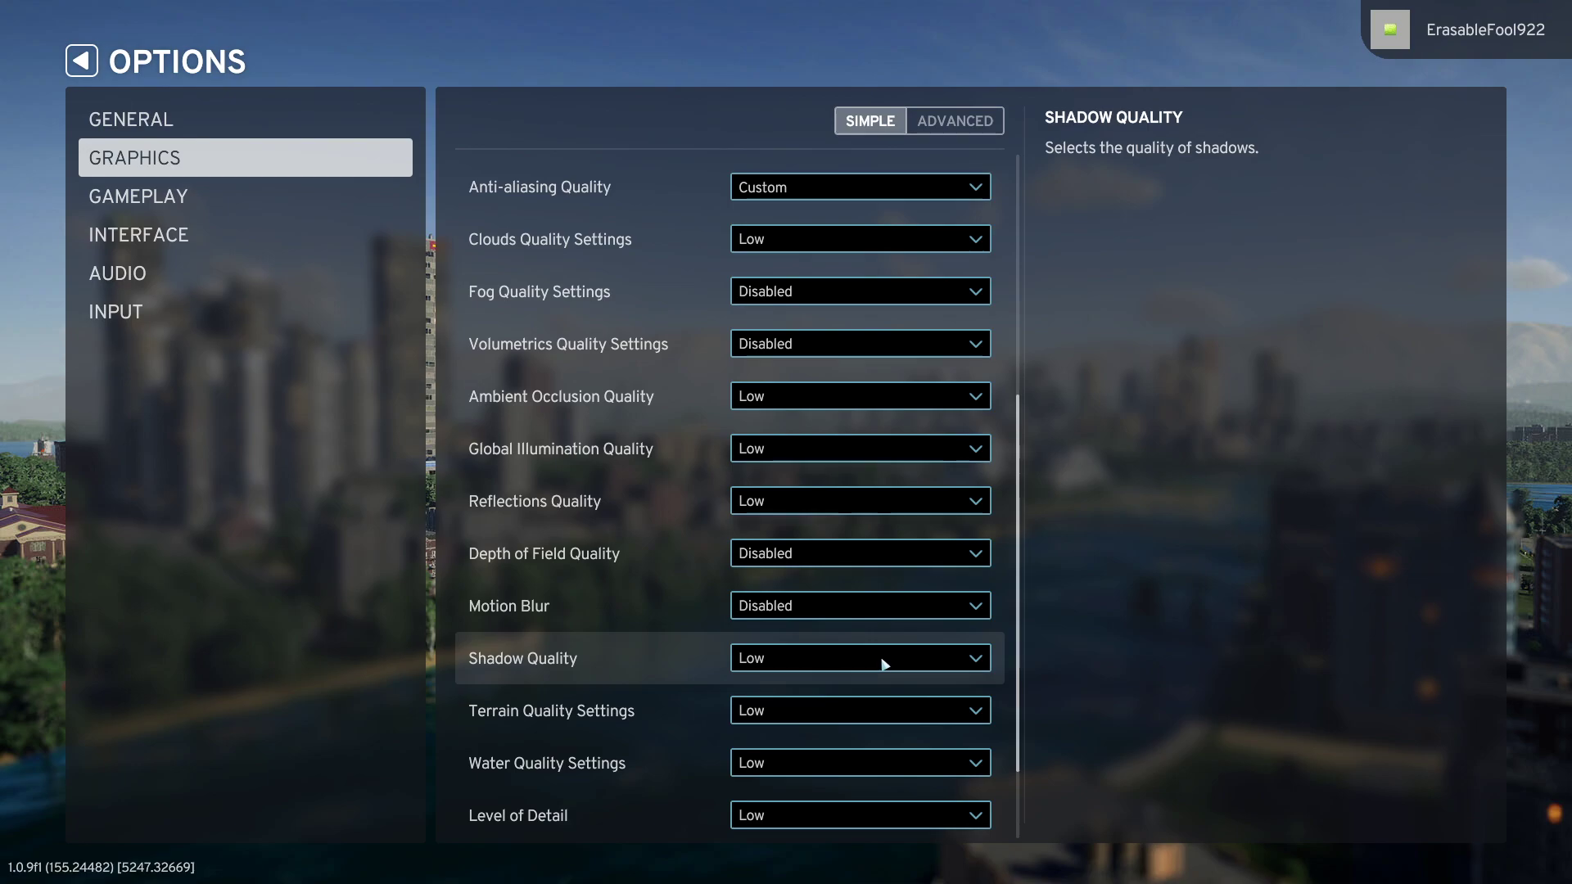
click(880, 660)
click(1163, 608)
scroll(916, 652, down, 2)
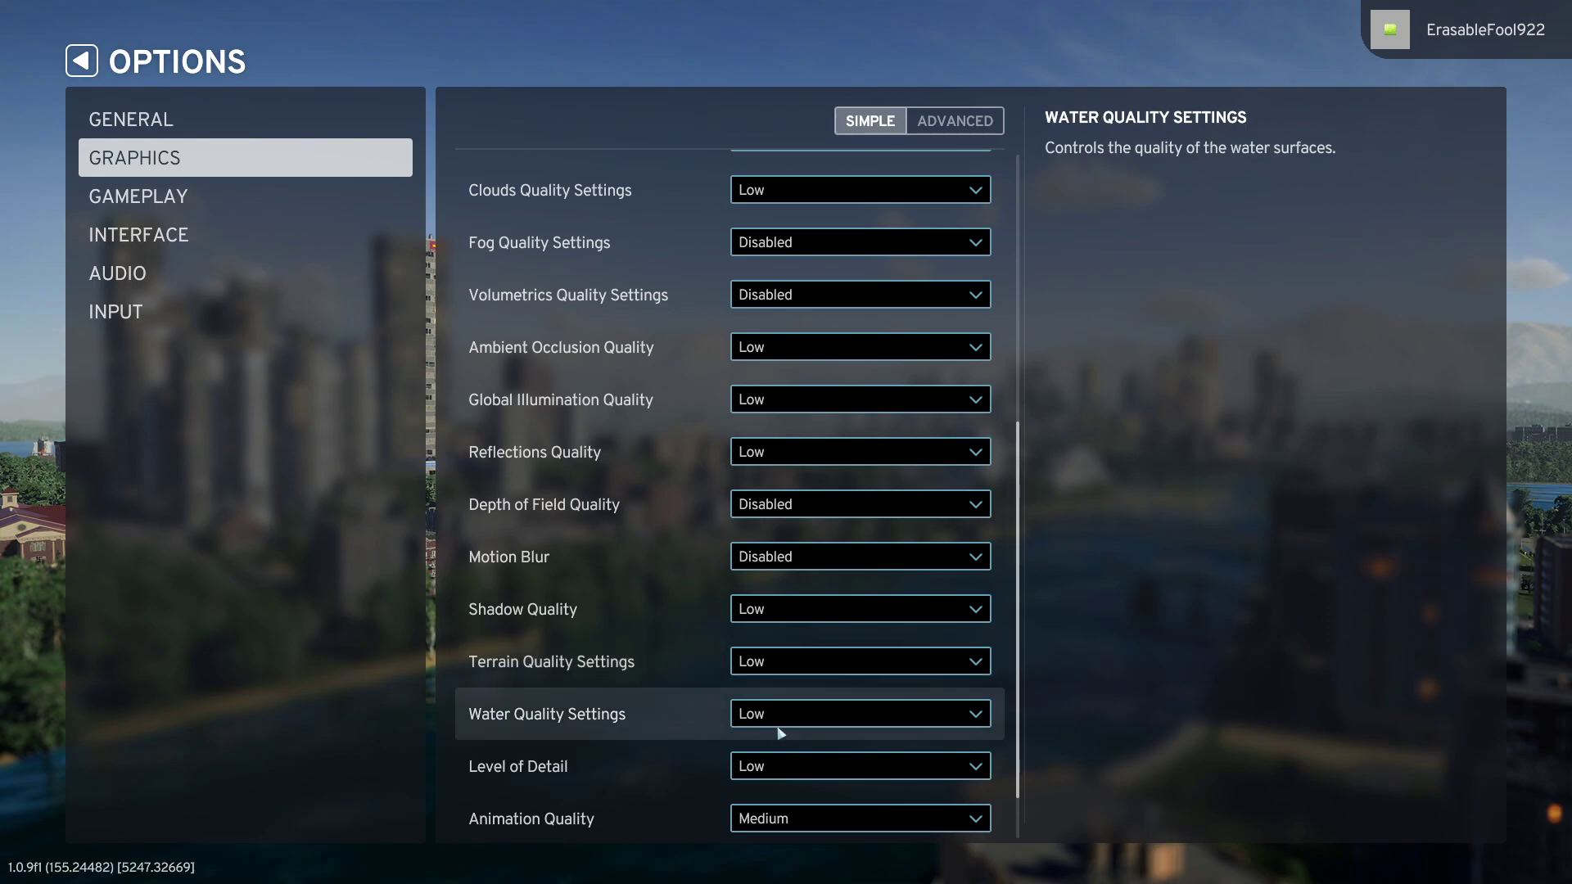
scroll(776, 751, down, 1)
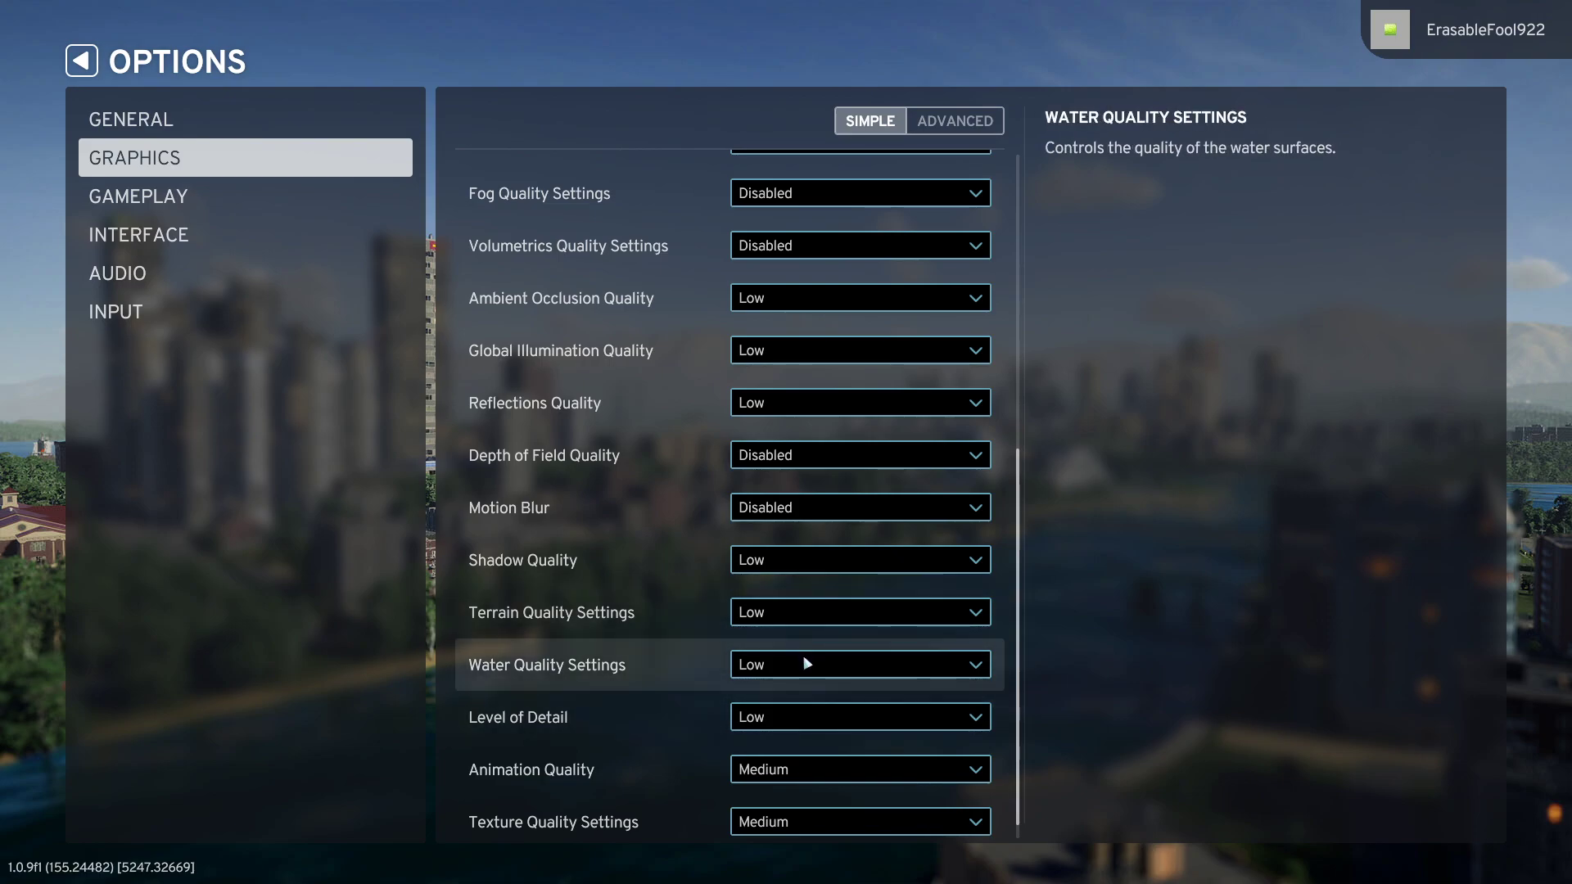
scroll(803, 667, down, 1)
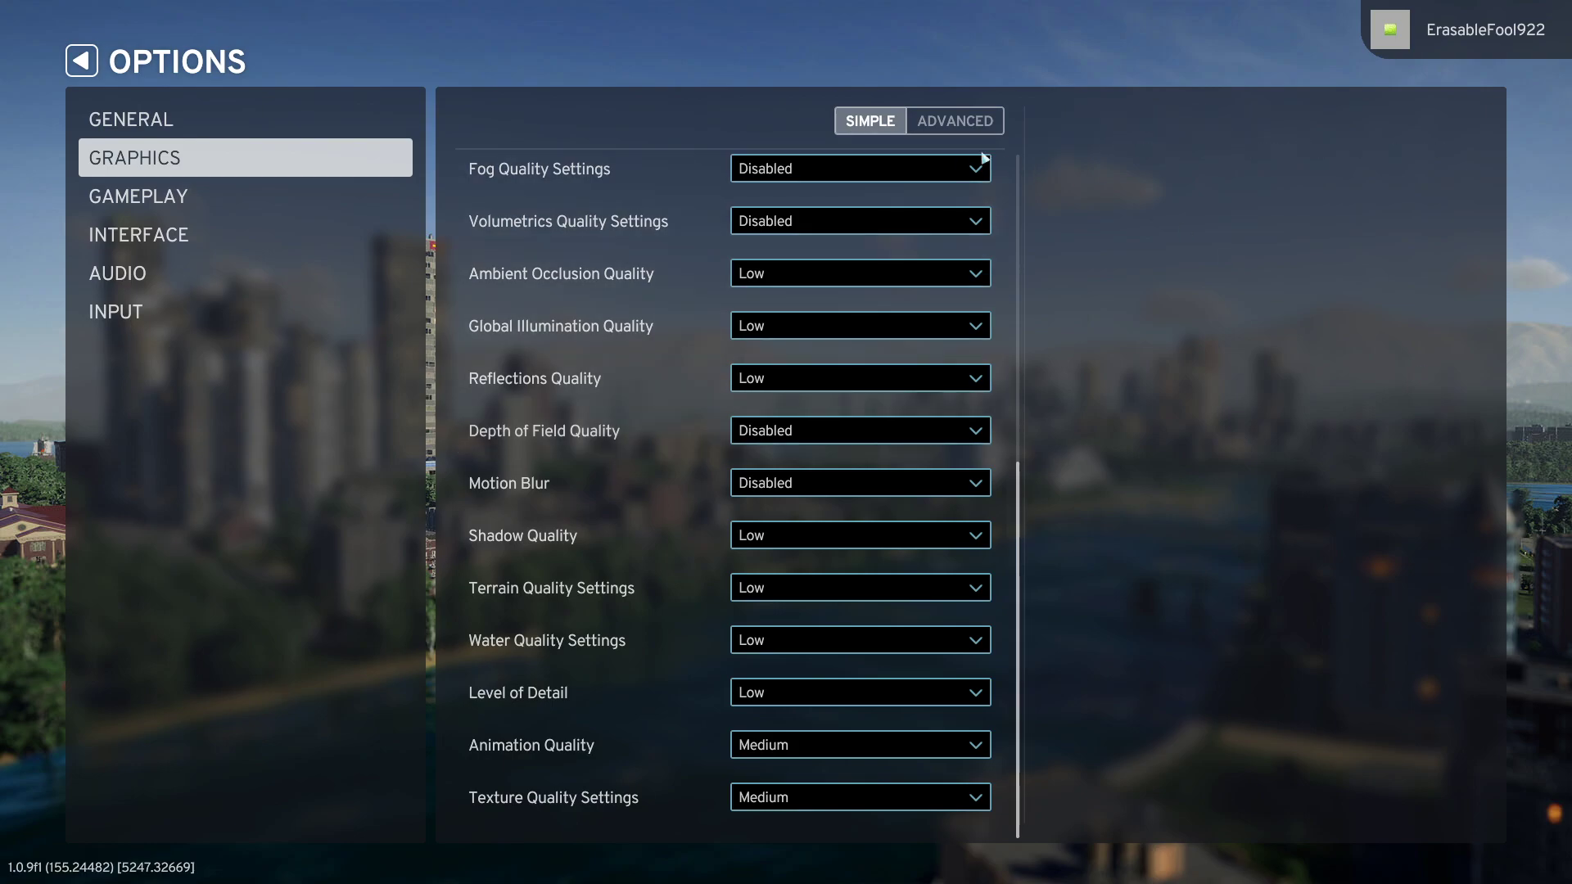
Step: Review the Advanced graphics options with clouds, fog and lighting Low or Disabled, then return to the main menu
click(963, 126)
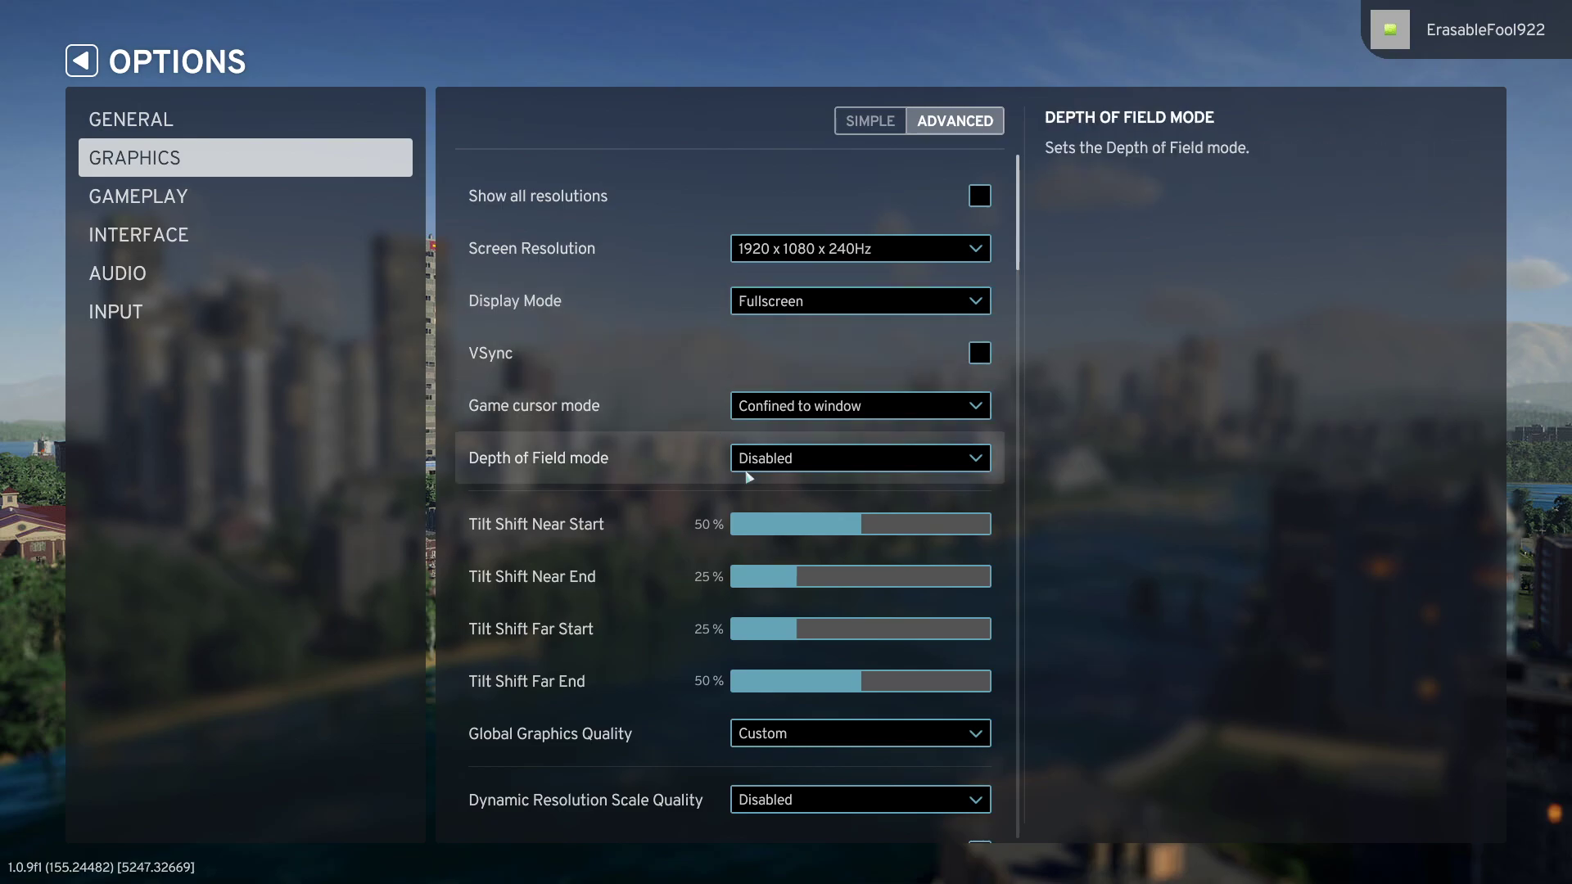
scroll(799, 453, down, 2)
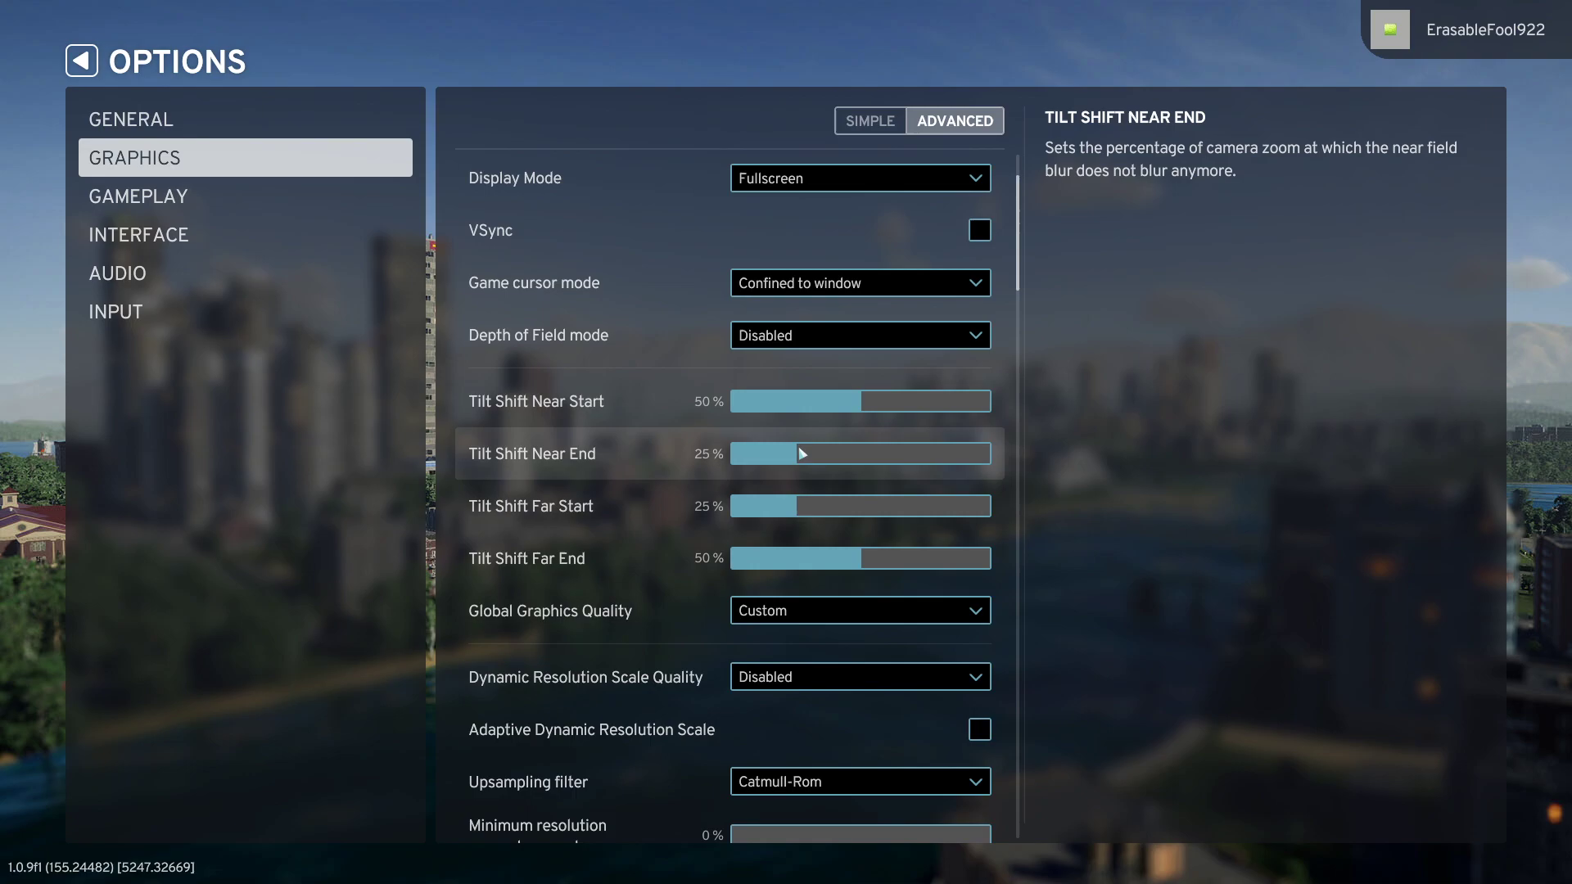
scroll(799, 453, down, 3)
scroll(799, 452, down, 4)
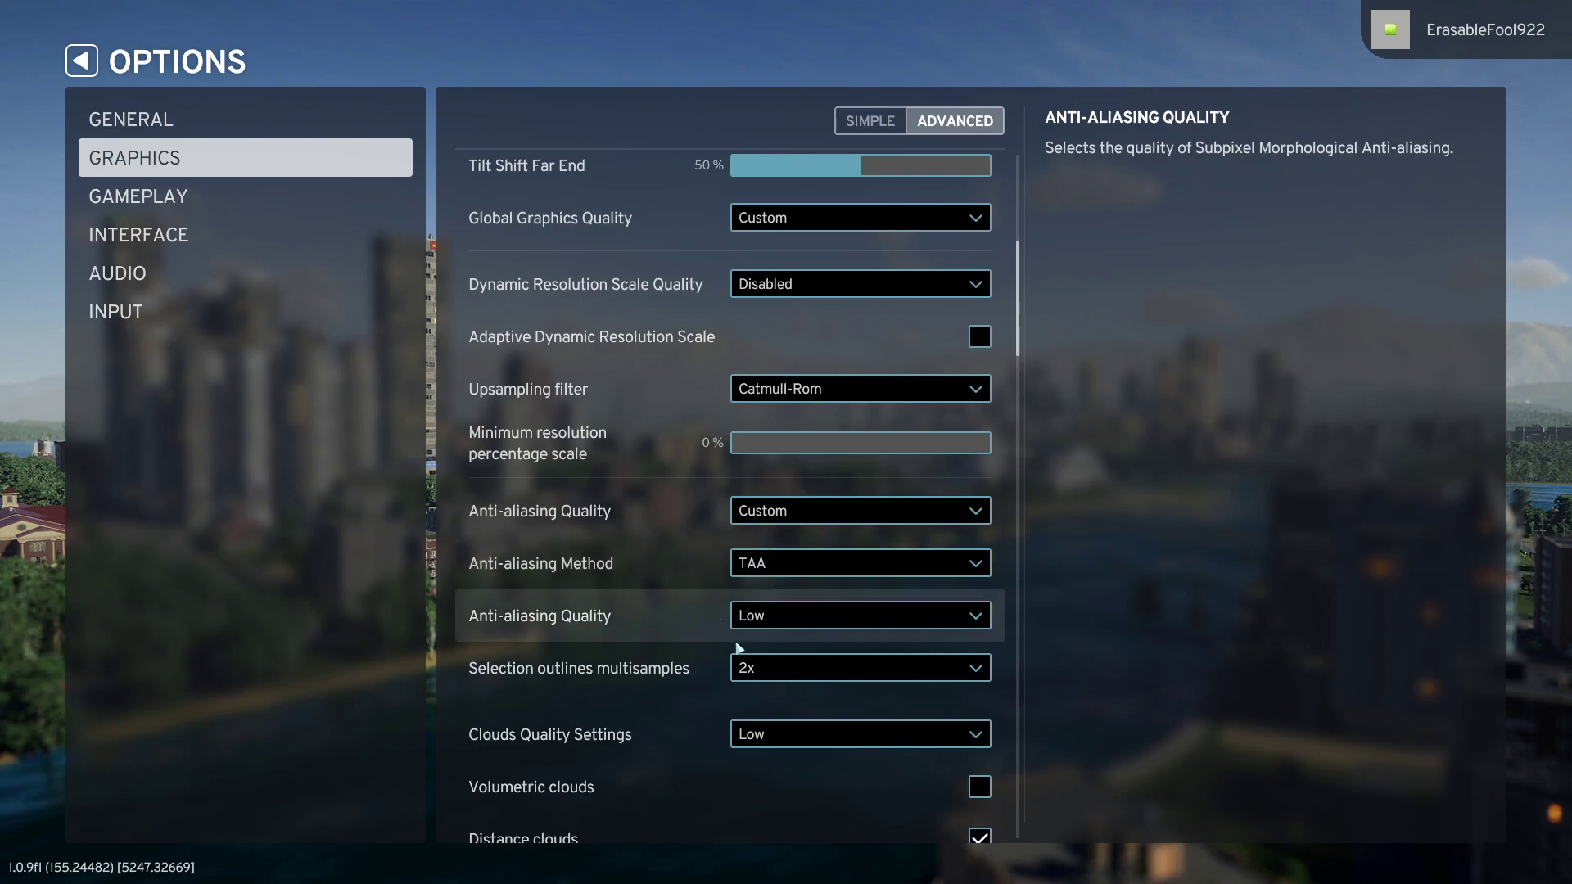
scroll(614, 622, down, 1)
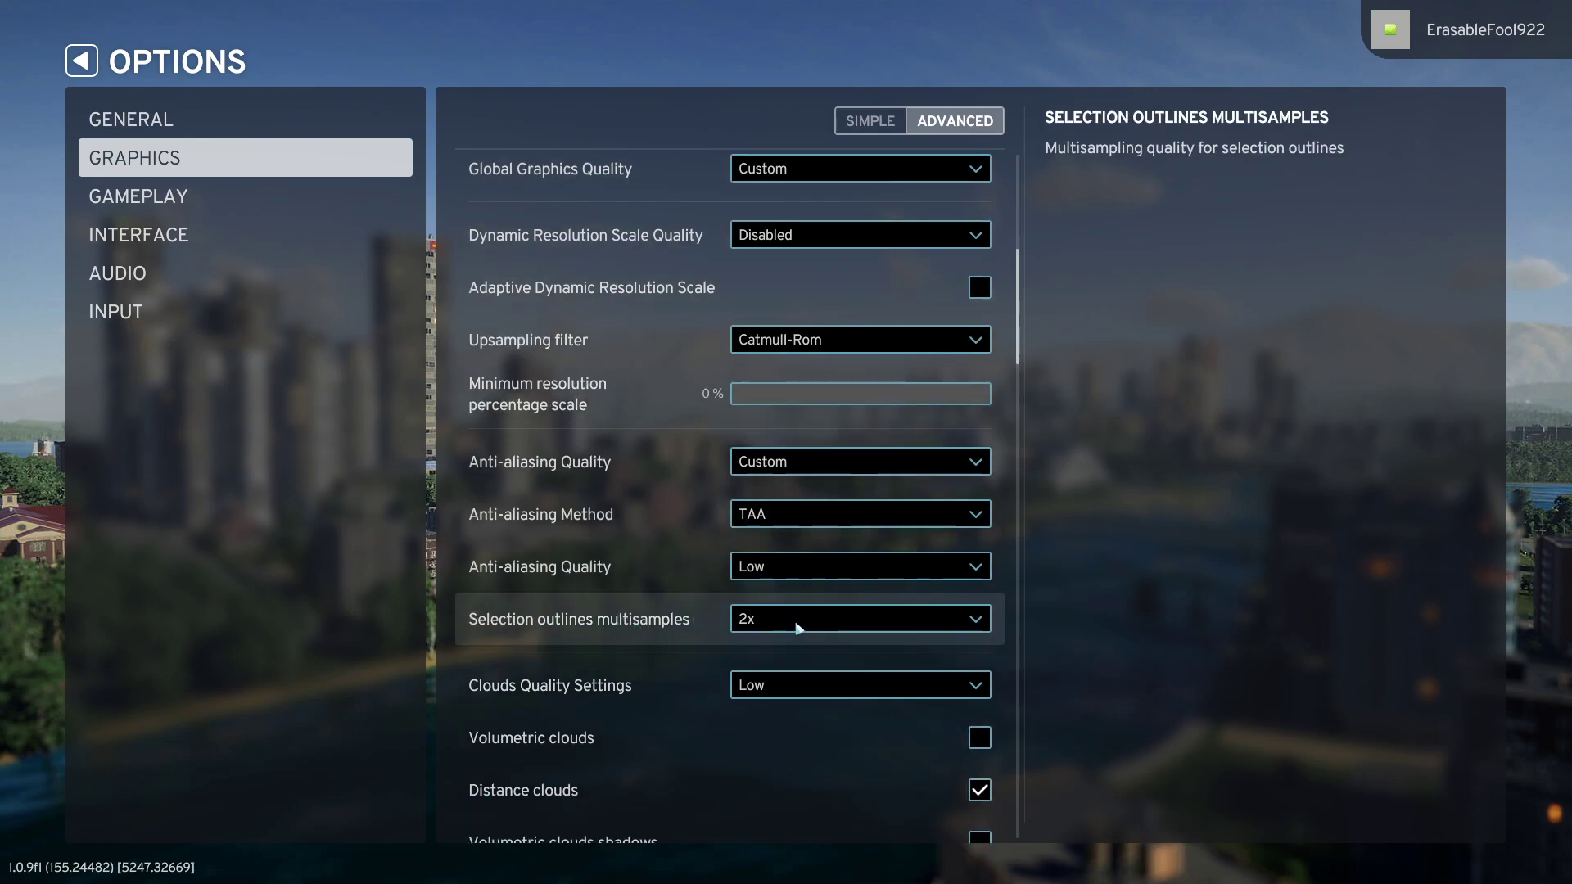
scroll(796, 624, down, 10)
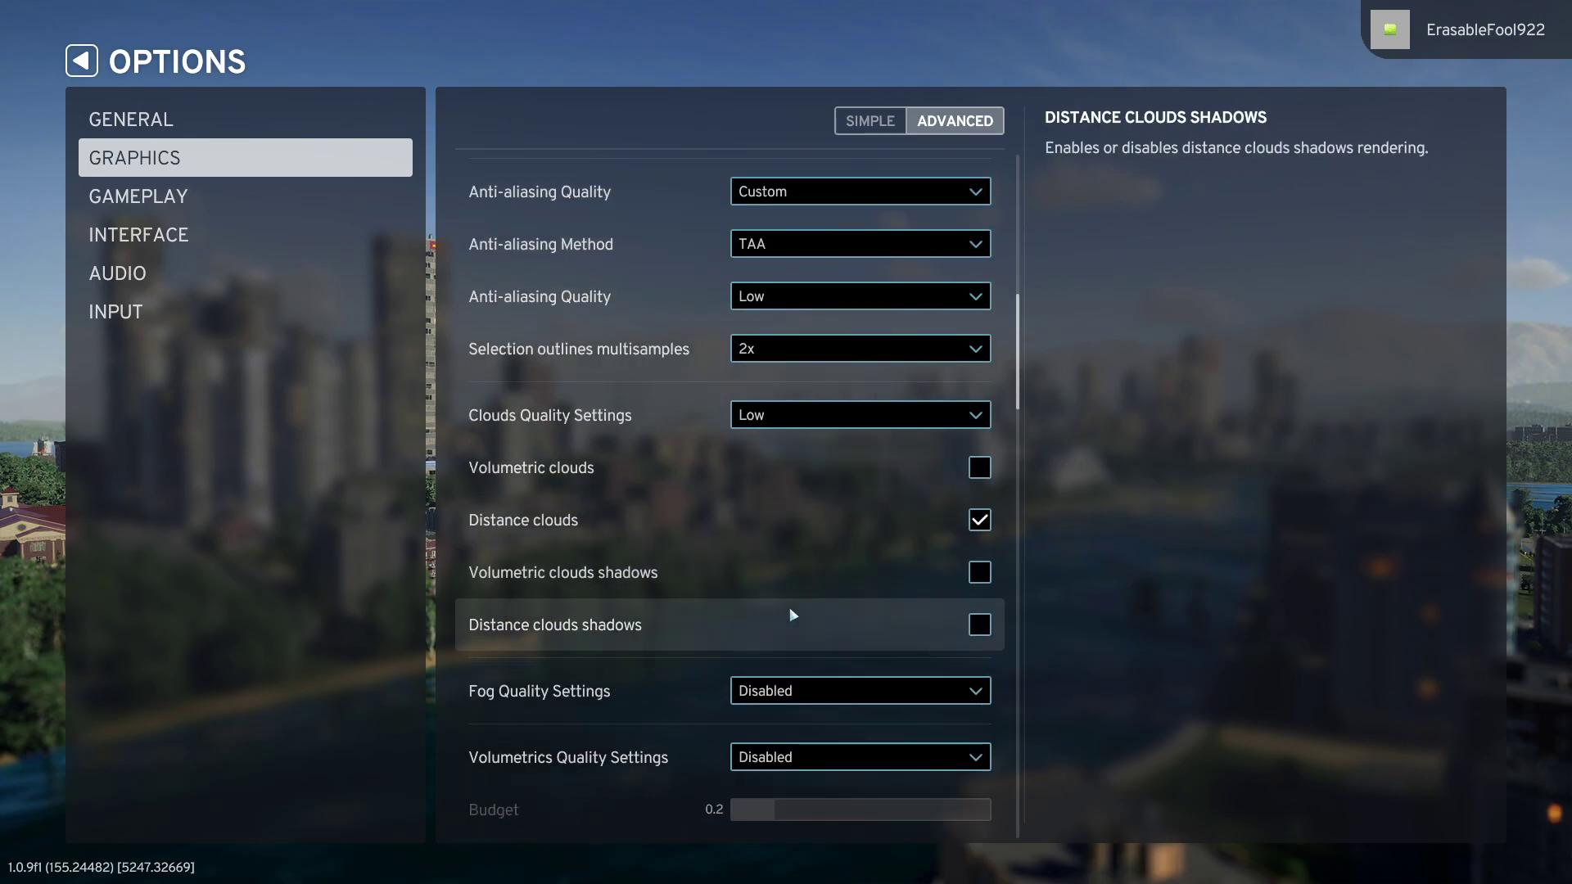
scroll(791, 613, down, 8)
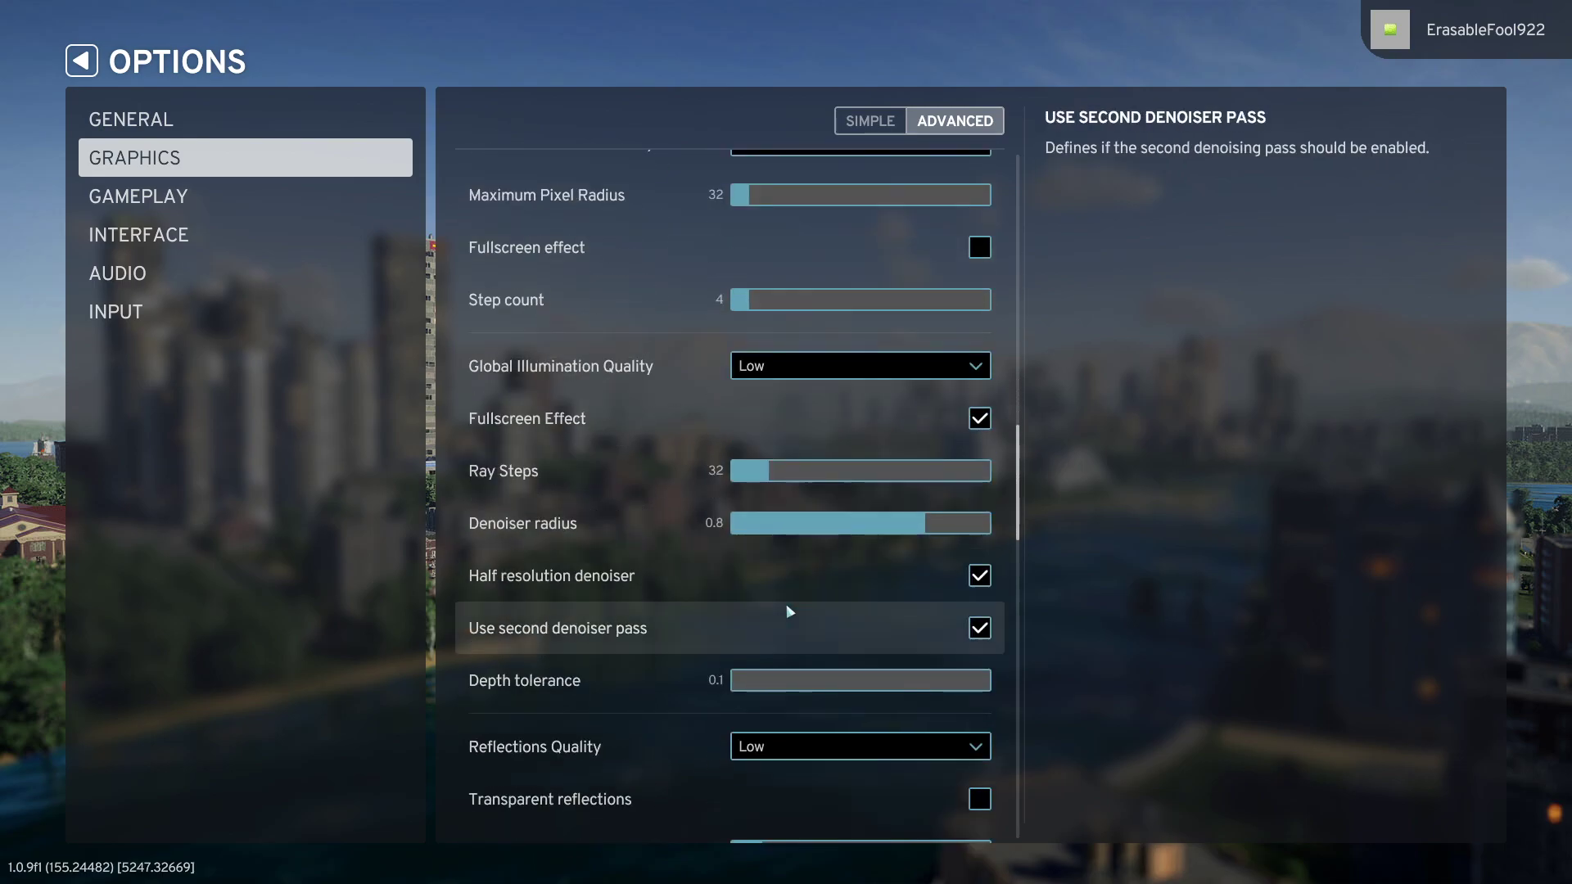
scroll(784, 602, up, 5)
scroll(752, 587, up, 3)
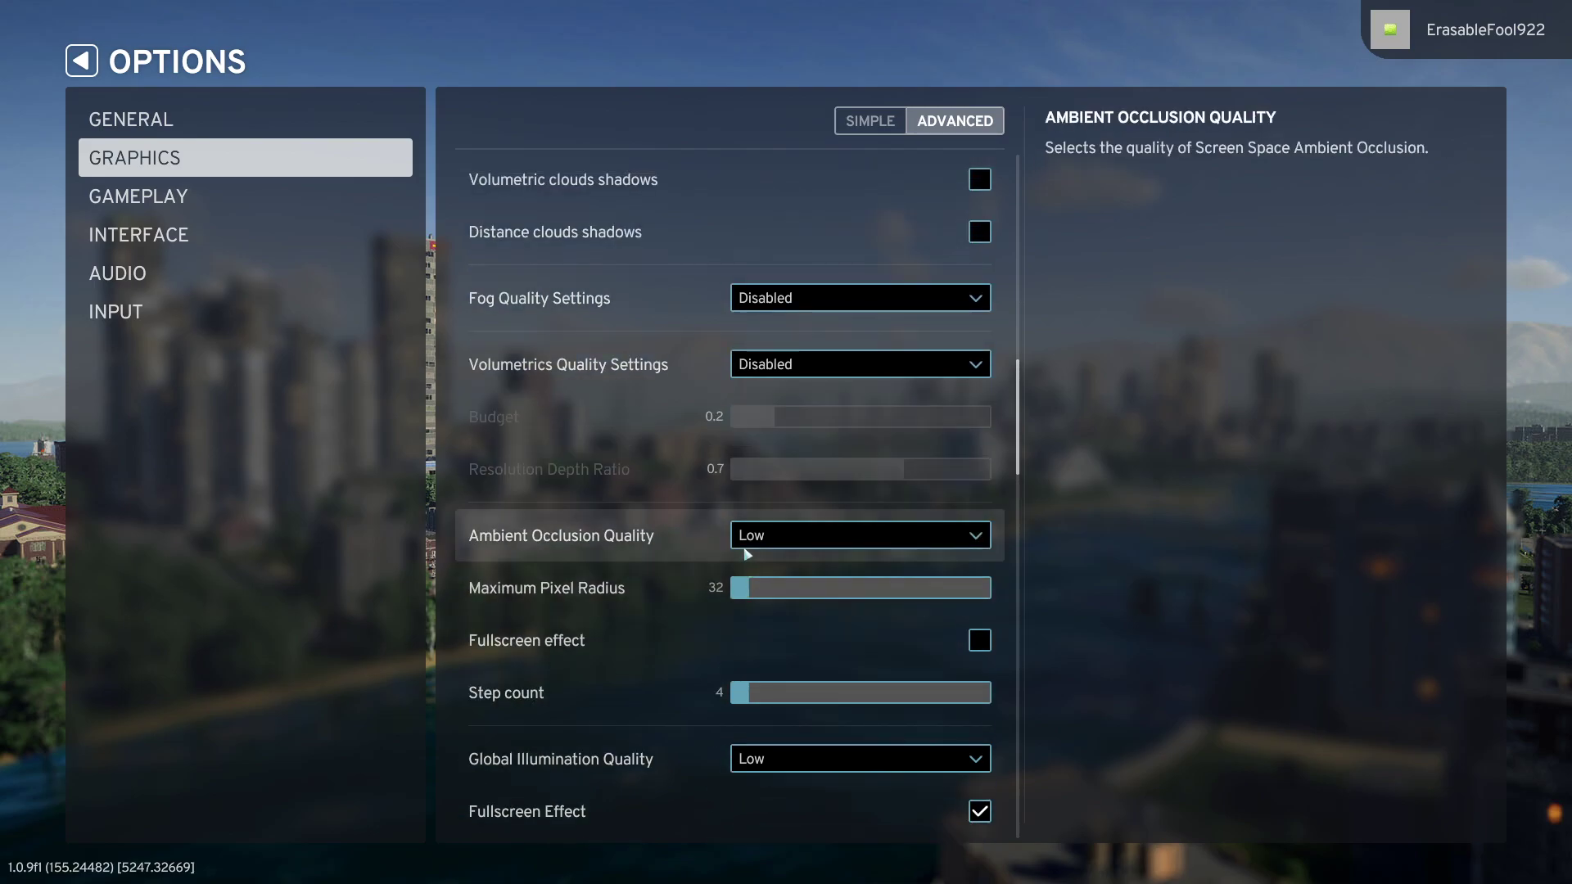
key(Escape)
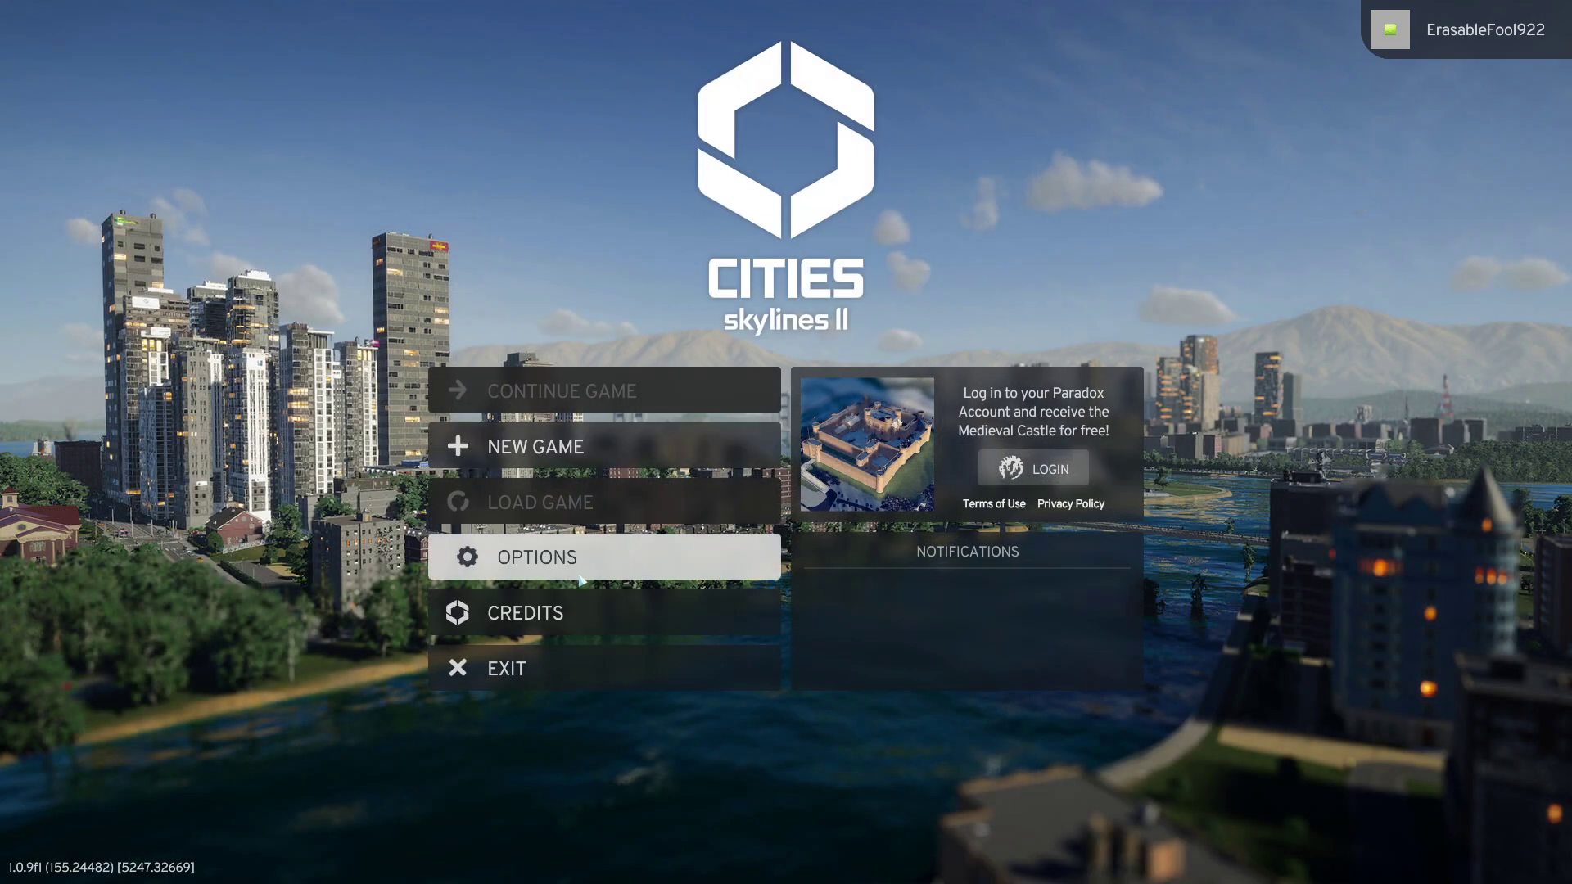
Step: Quit Cities: Skylines II and launch the Windows Settings app from search
click(541, 676)
click(648, 464)
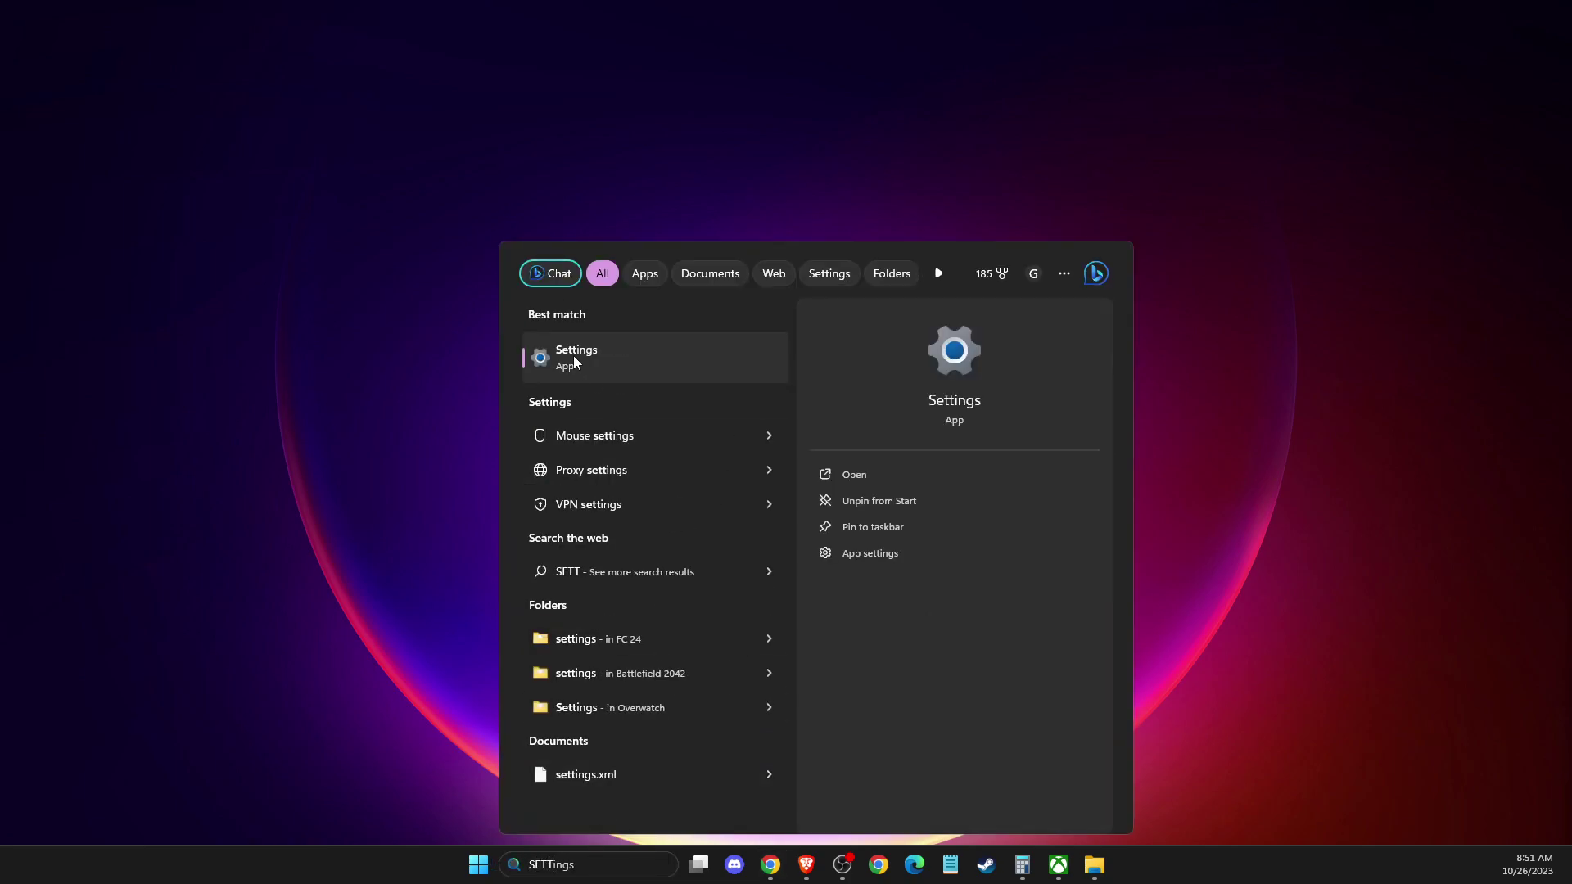
click(576, 358)
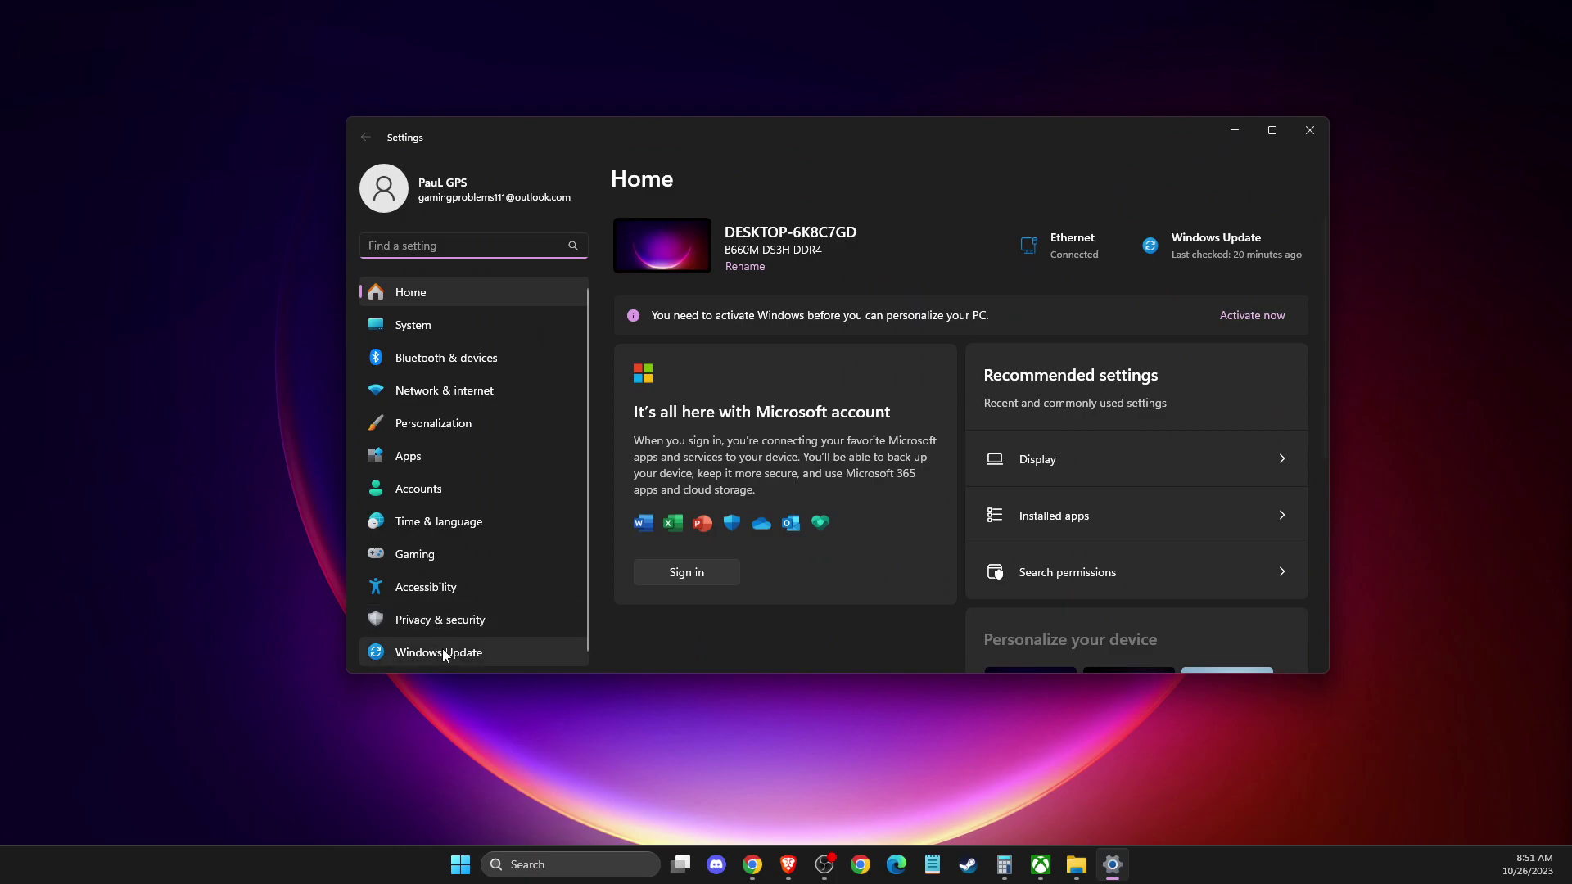
Step: Check the Xbox Game Bar and Captures gaming pages with Game Mode left on, then close Settings
click(415, 555)
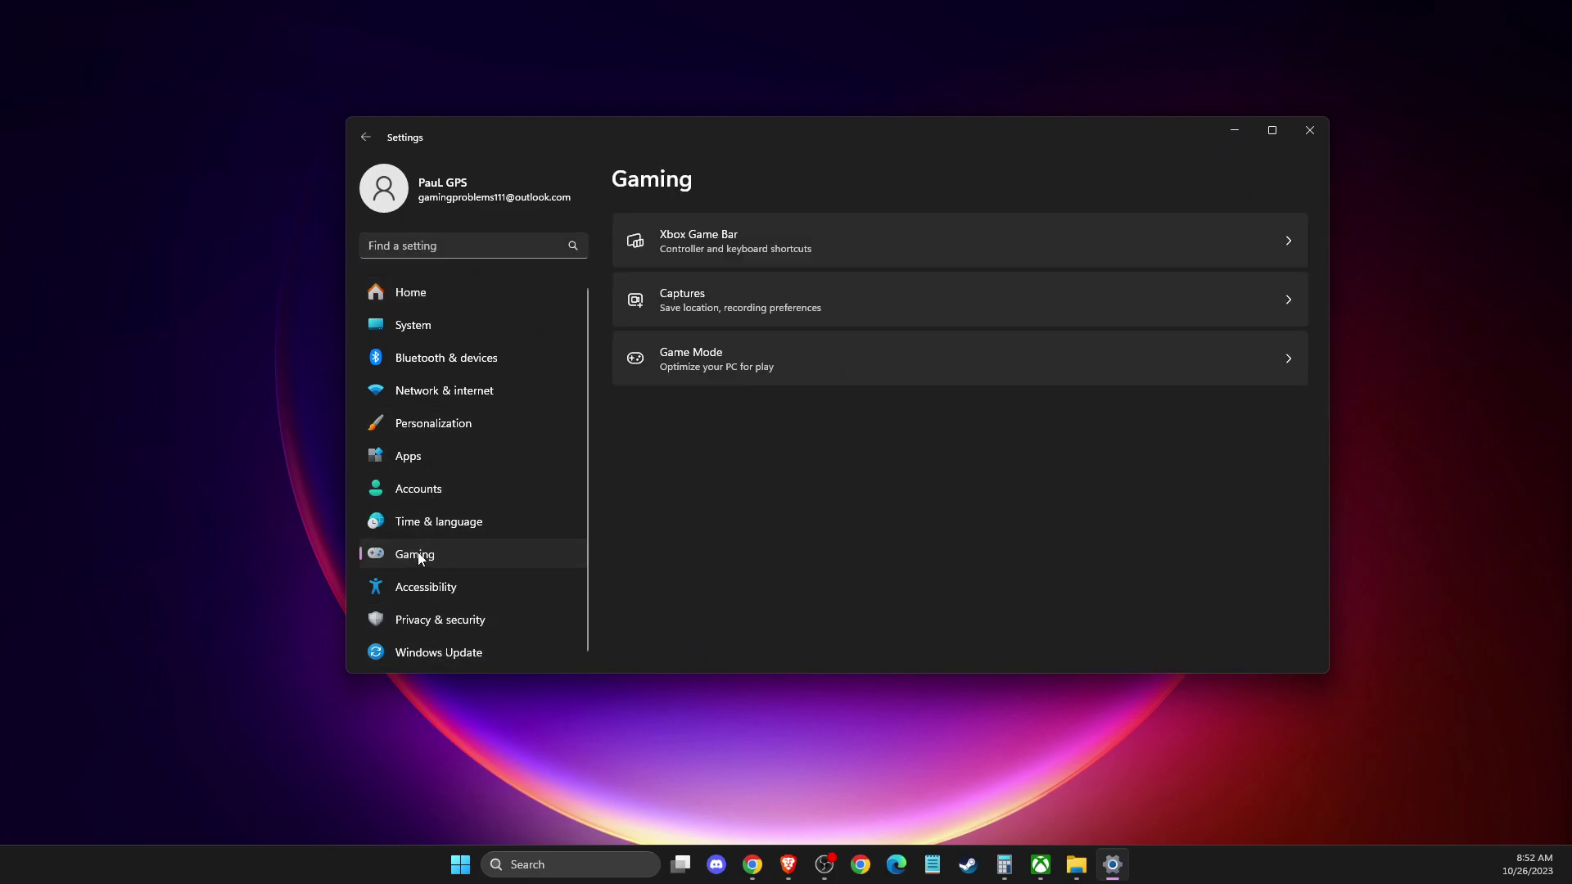
click(730, 242)
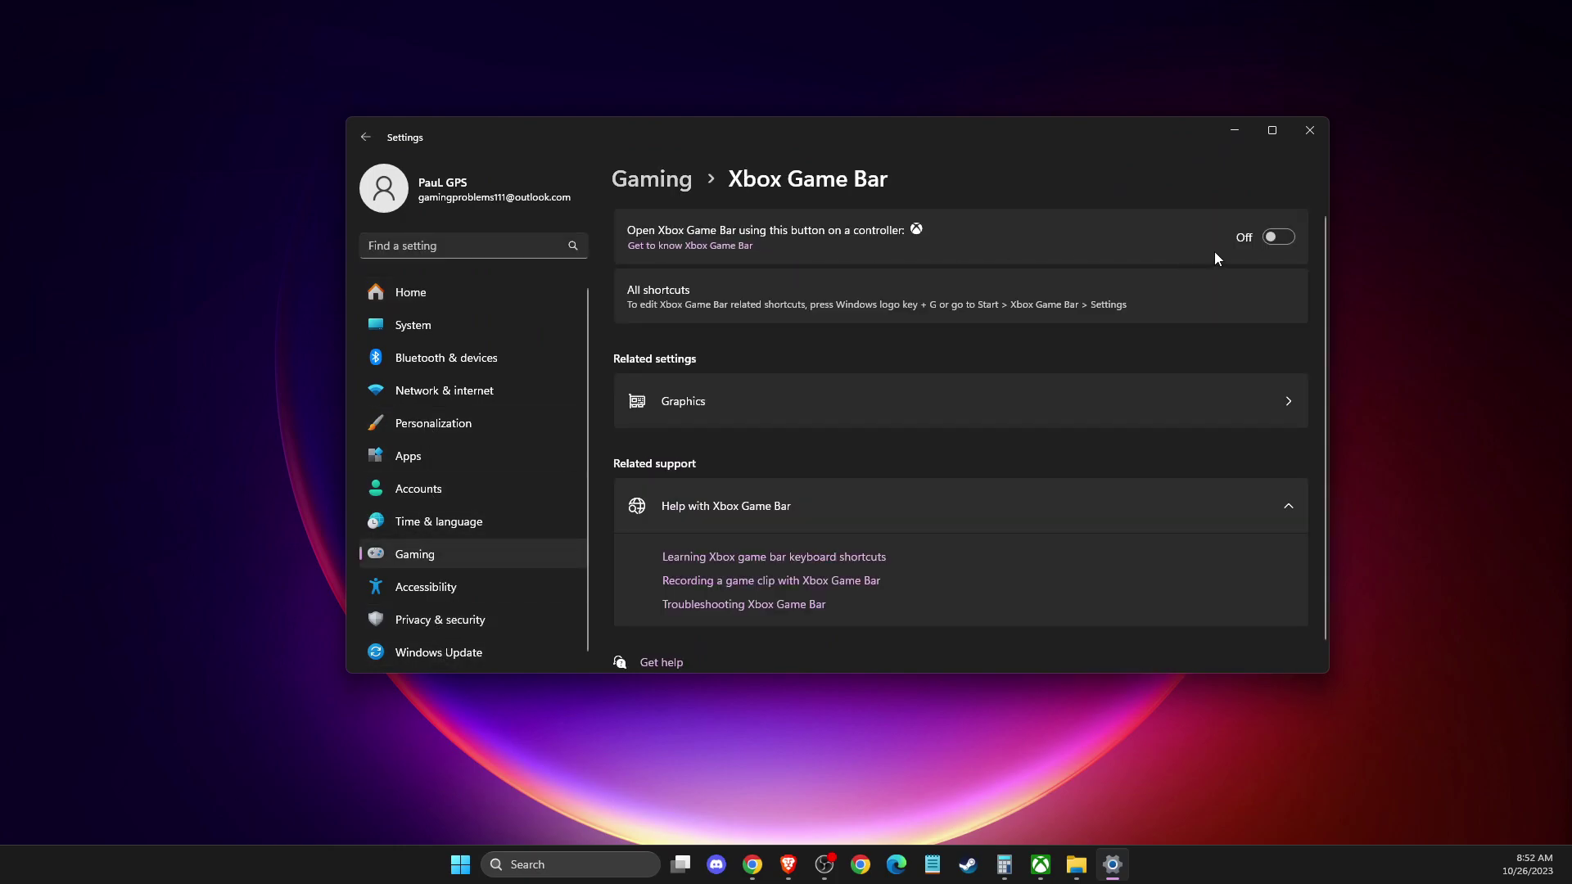
click(373, 144)
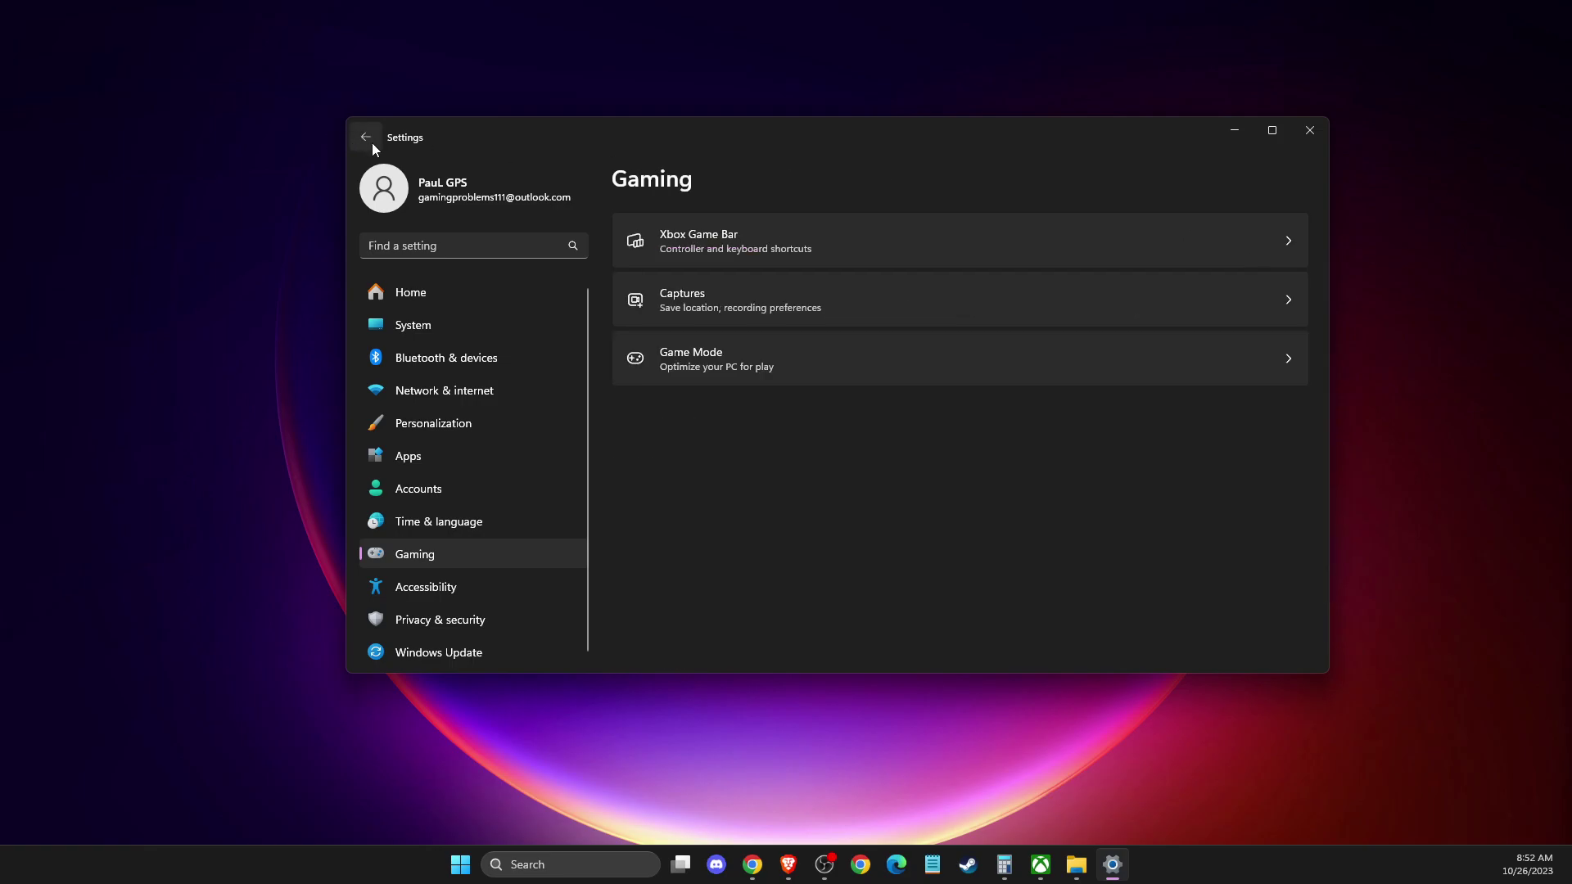
click(693, 300)
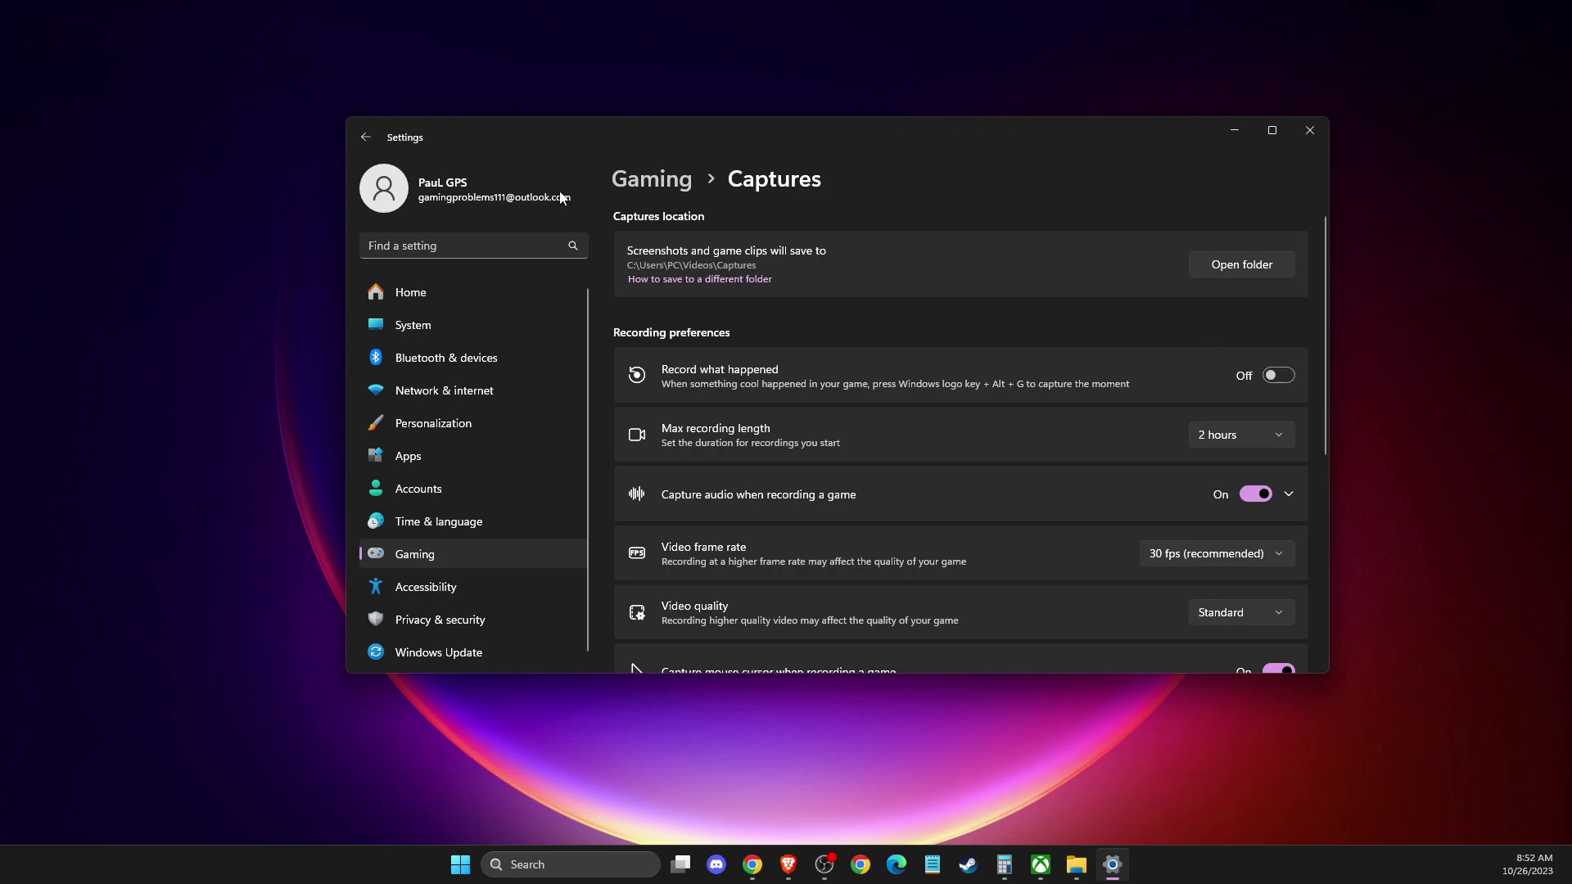
click(363, 138)
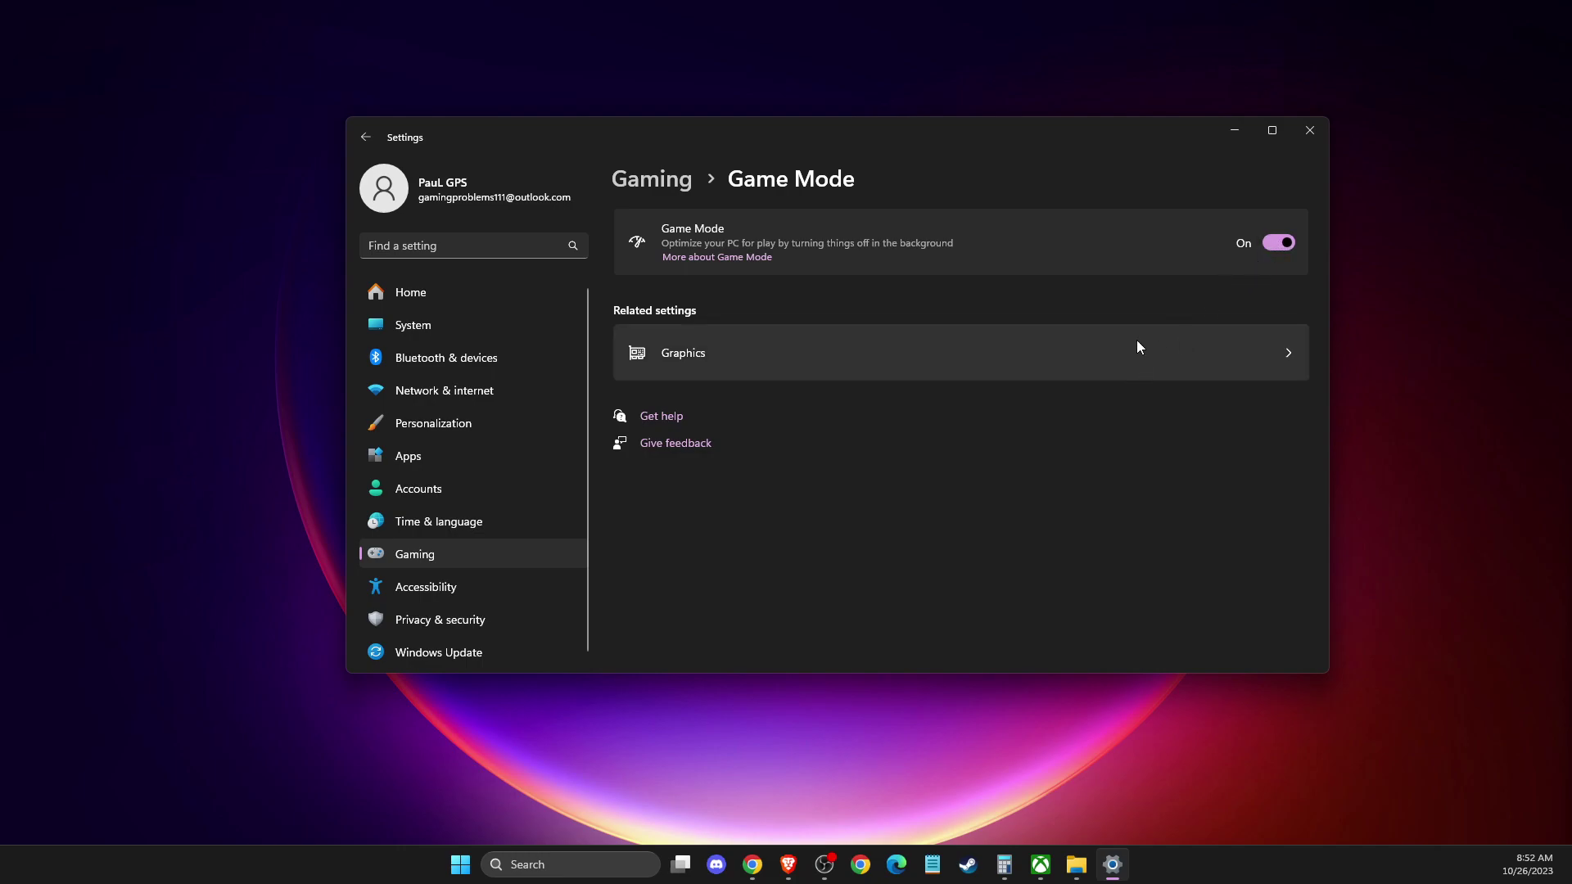
click(1310, 133)
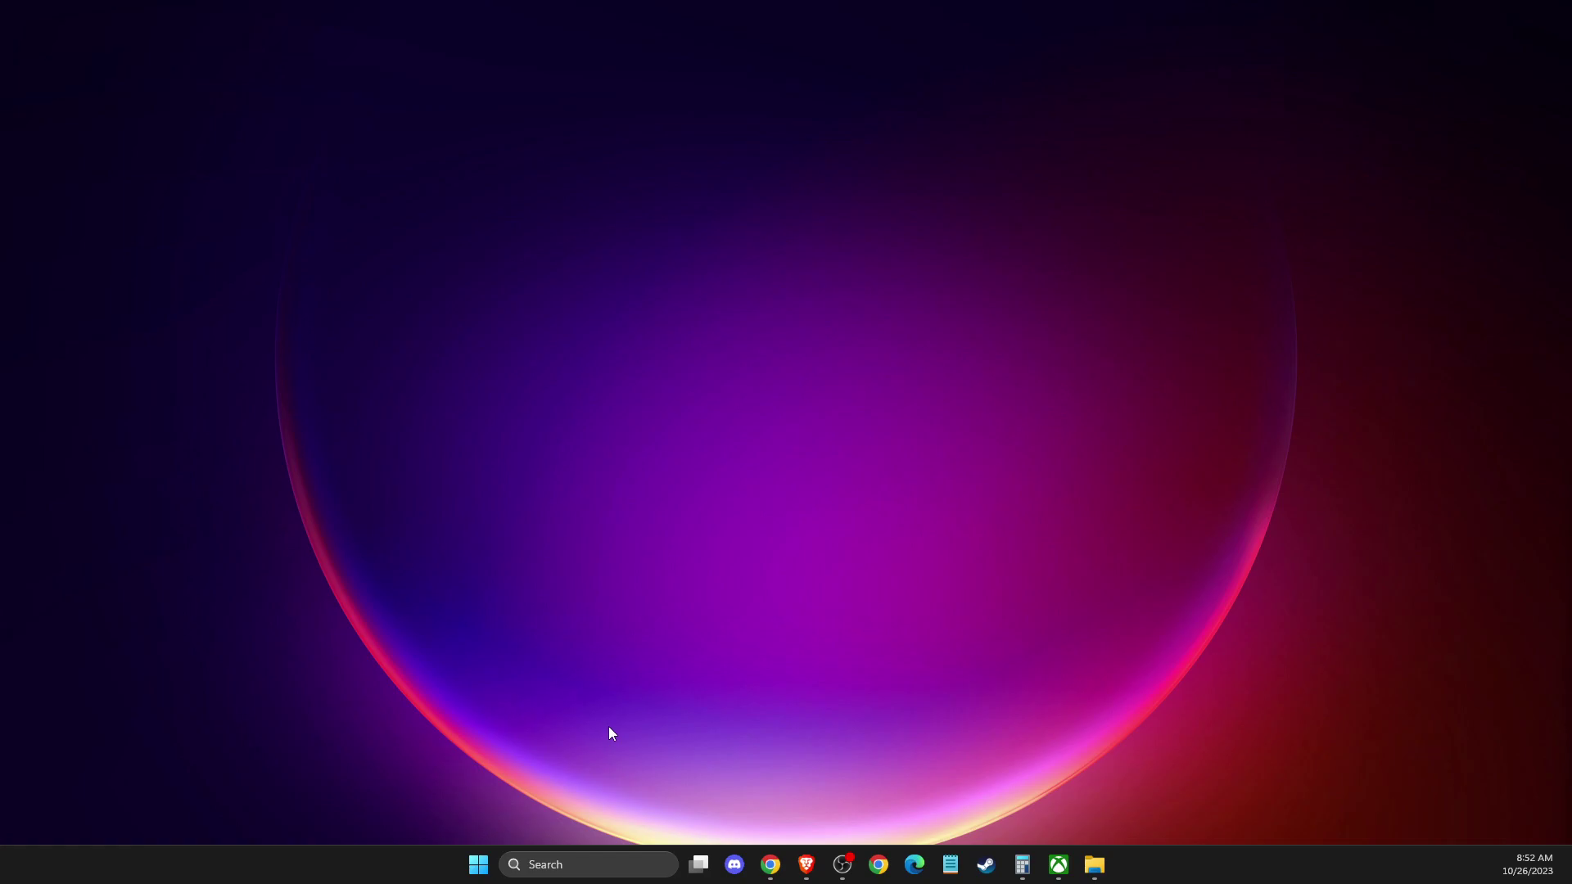
Step: Launch GeForce Experience via 'gef', confirm the in-game overlay is off in settings, and close it
click(619, 865)
text(gef)
click(534, 353)
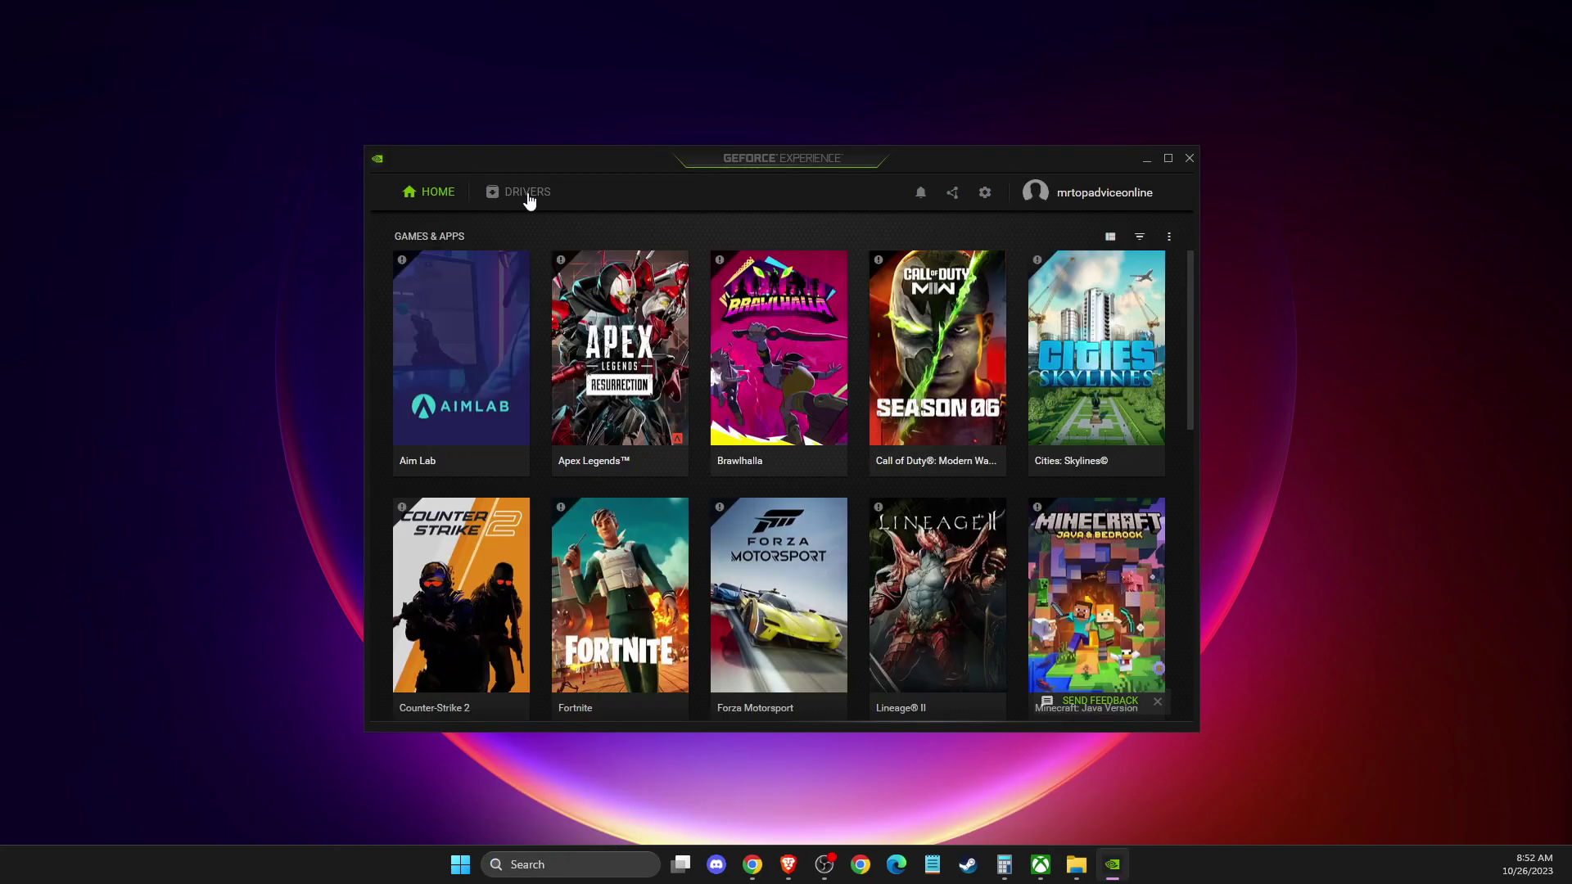
click(986, 193)
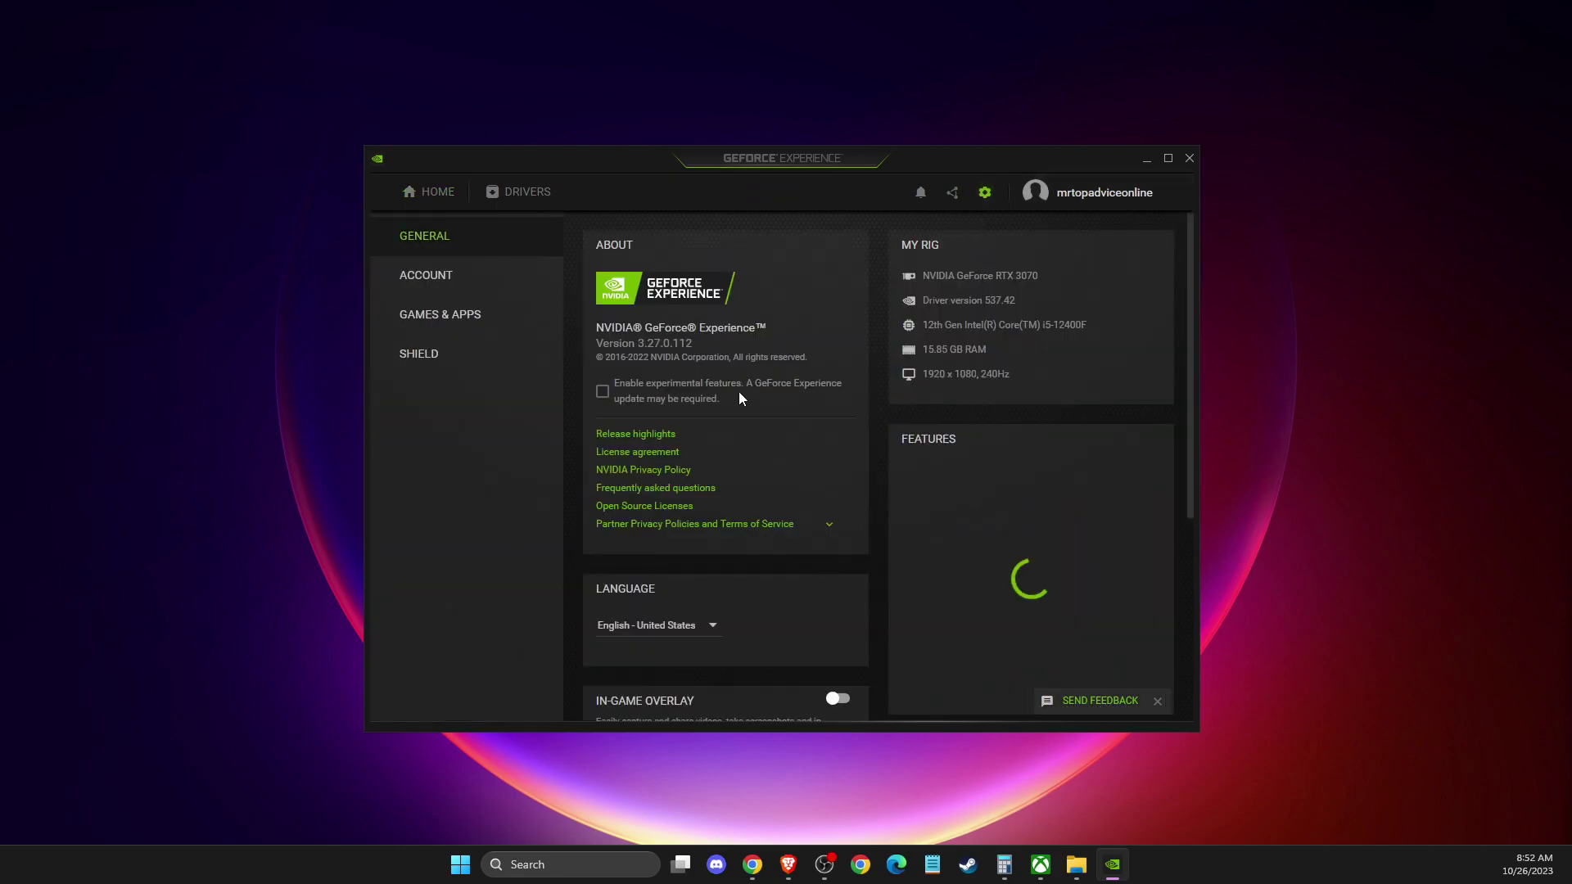
scroll(739, 392, down, 5)
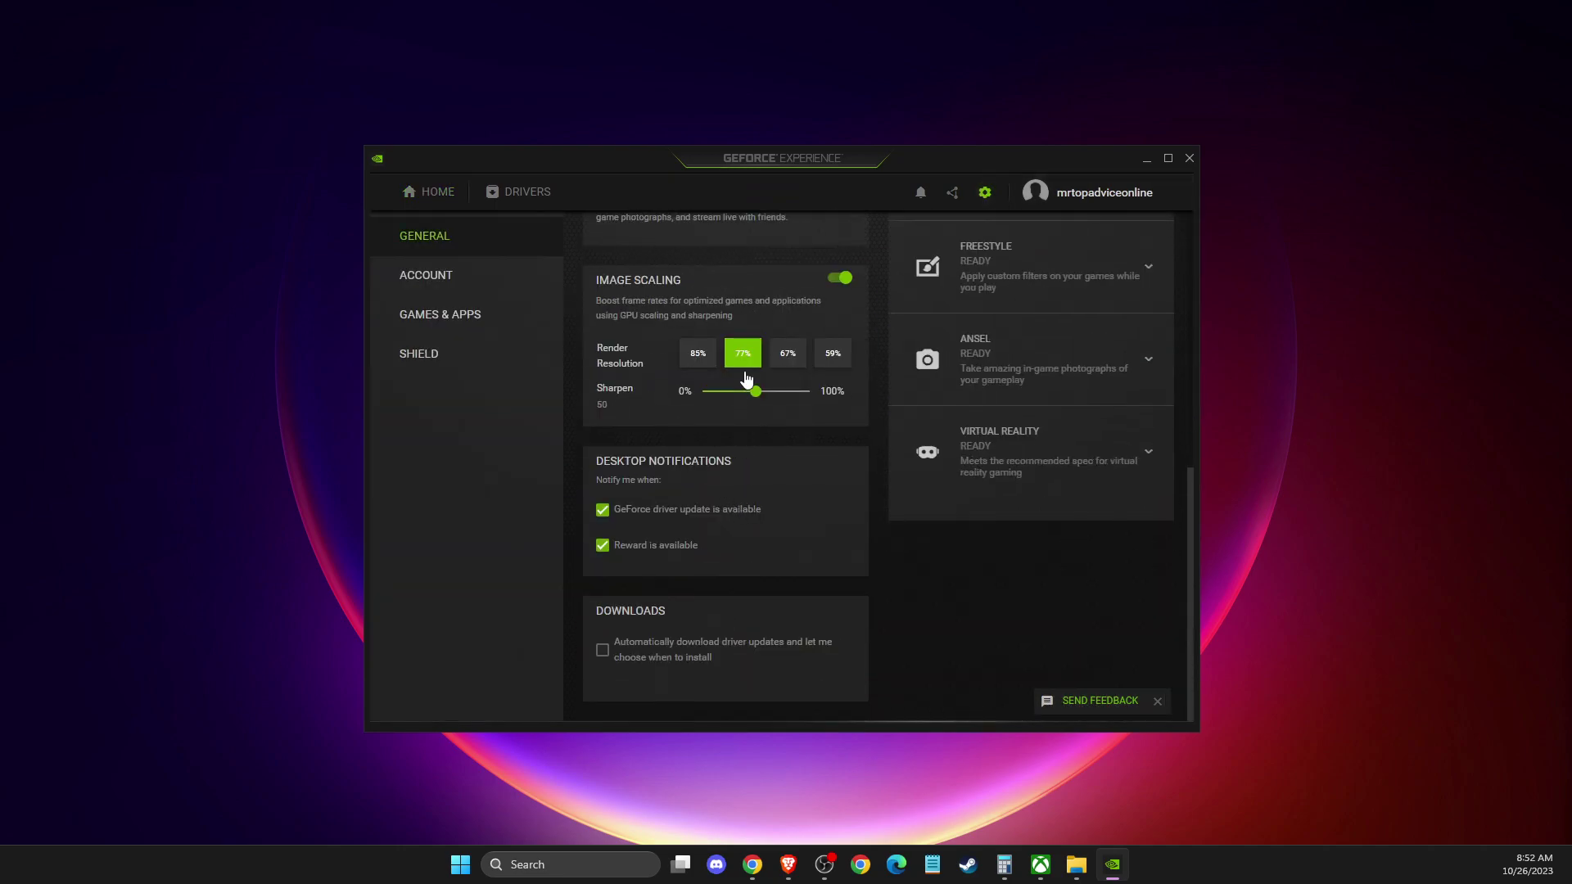
scroll(696, 372, up, 1)
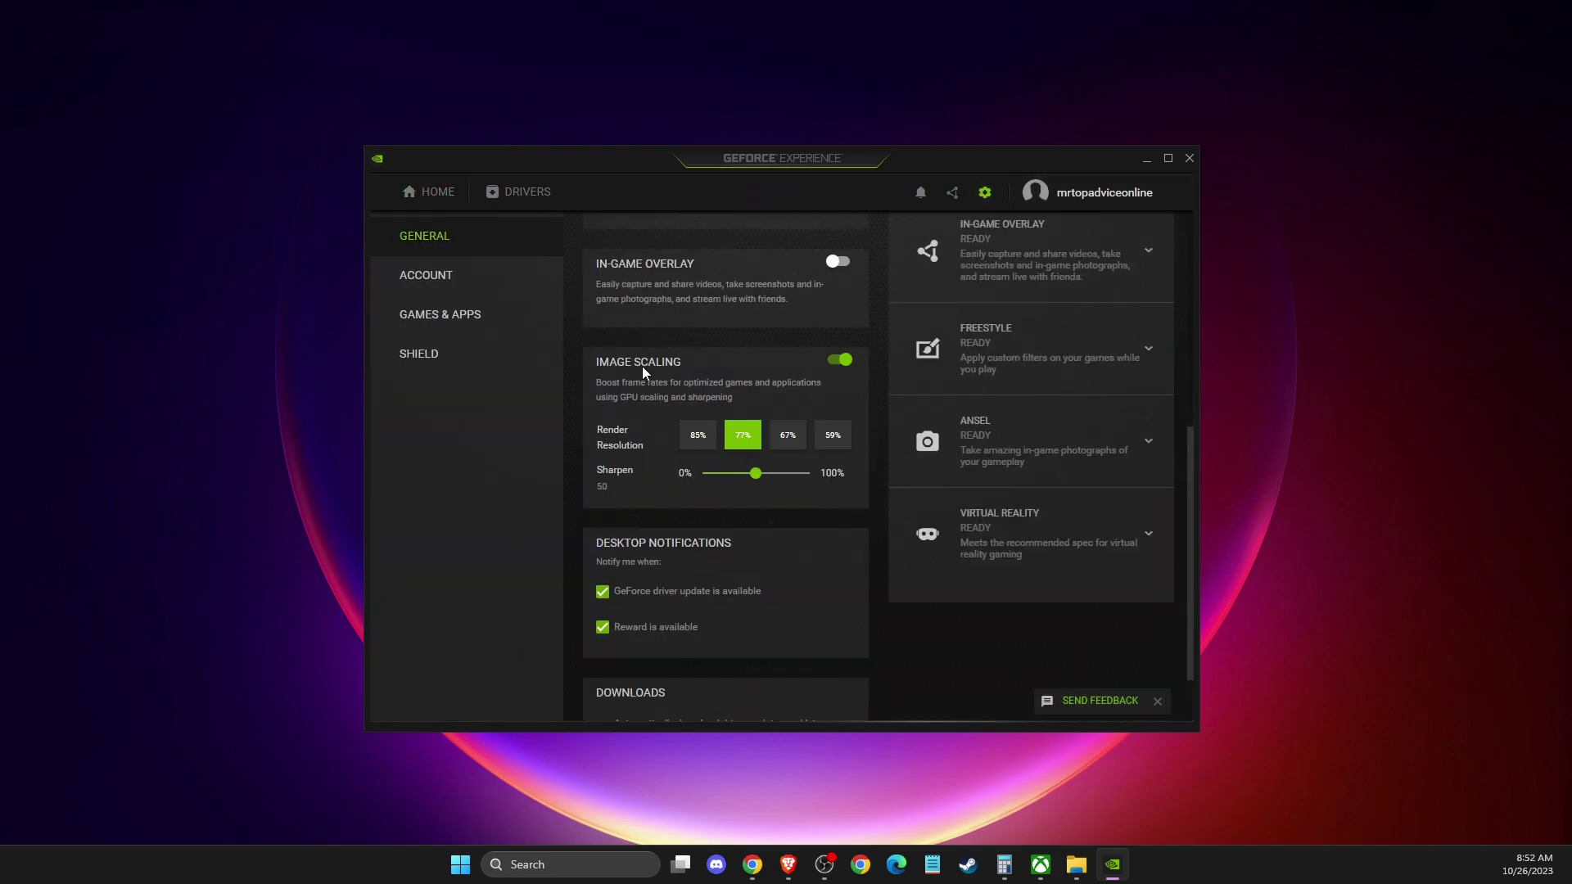
click(1188, 159)
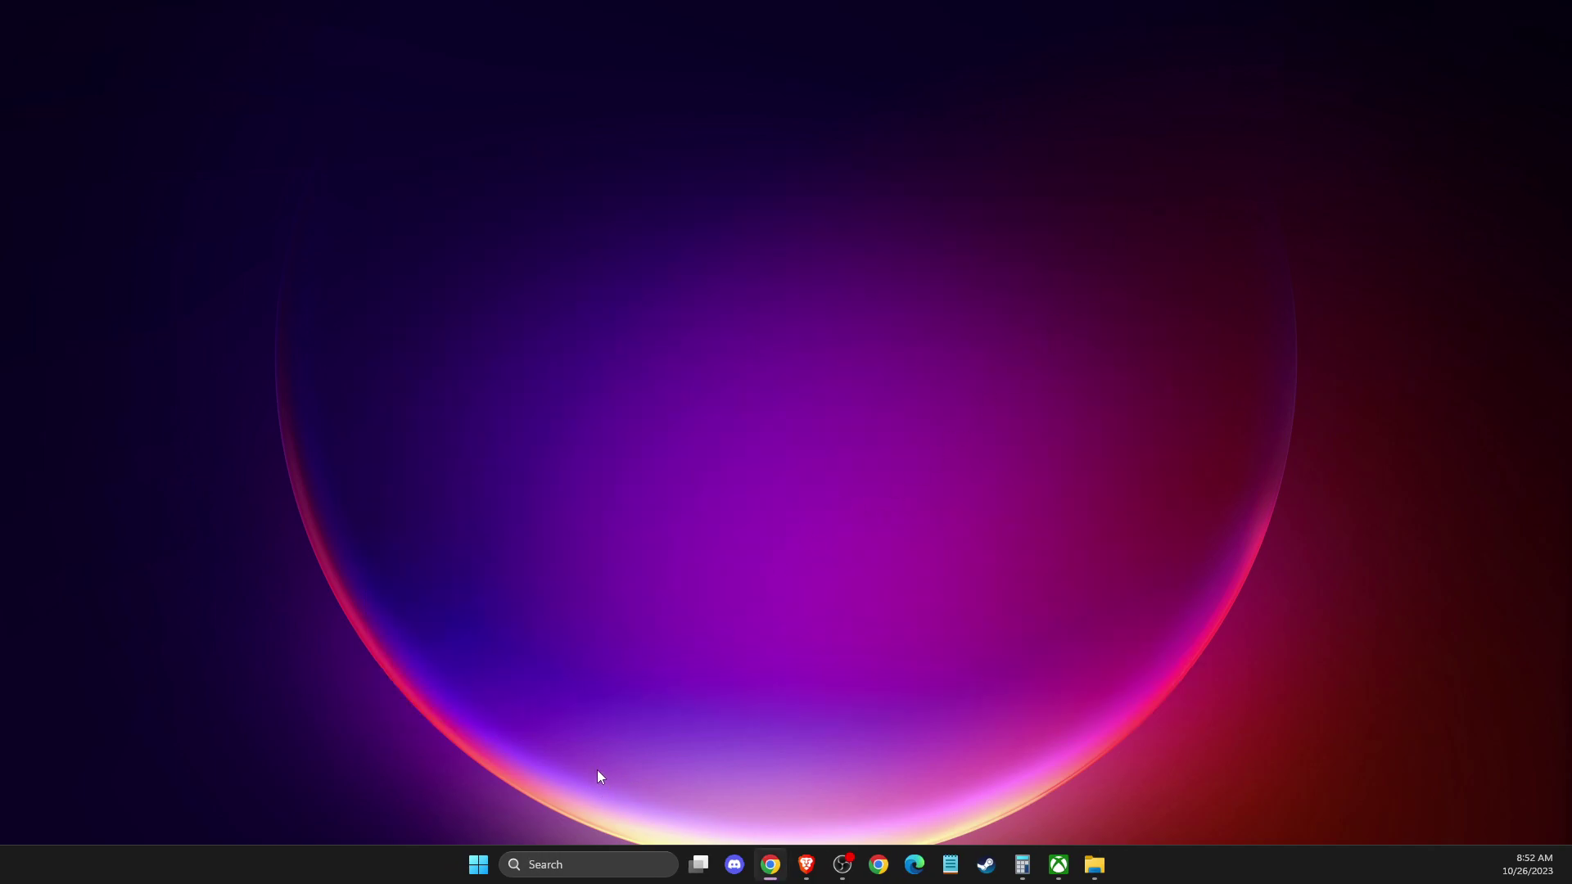
Step: Open Task Manager from Windows search using 'TAS'
click(573, 865)
text(TASk Manager)
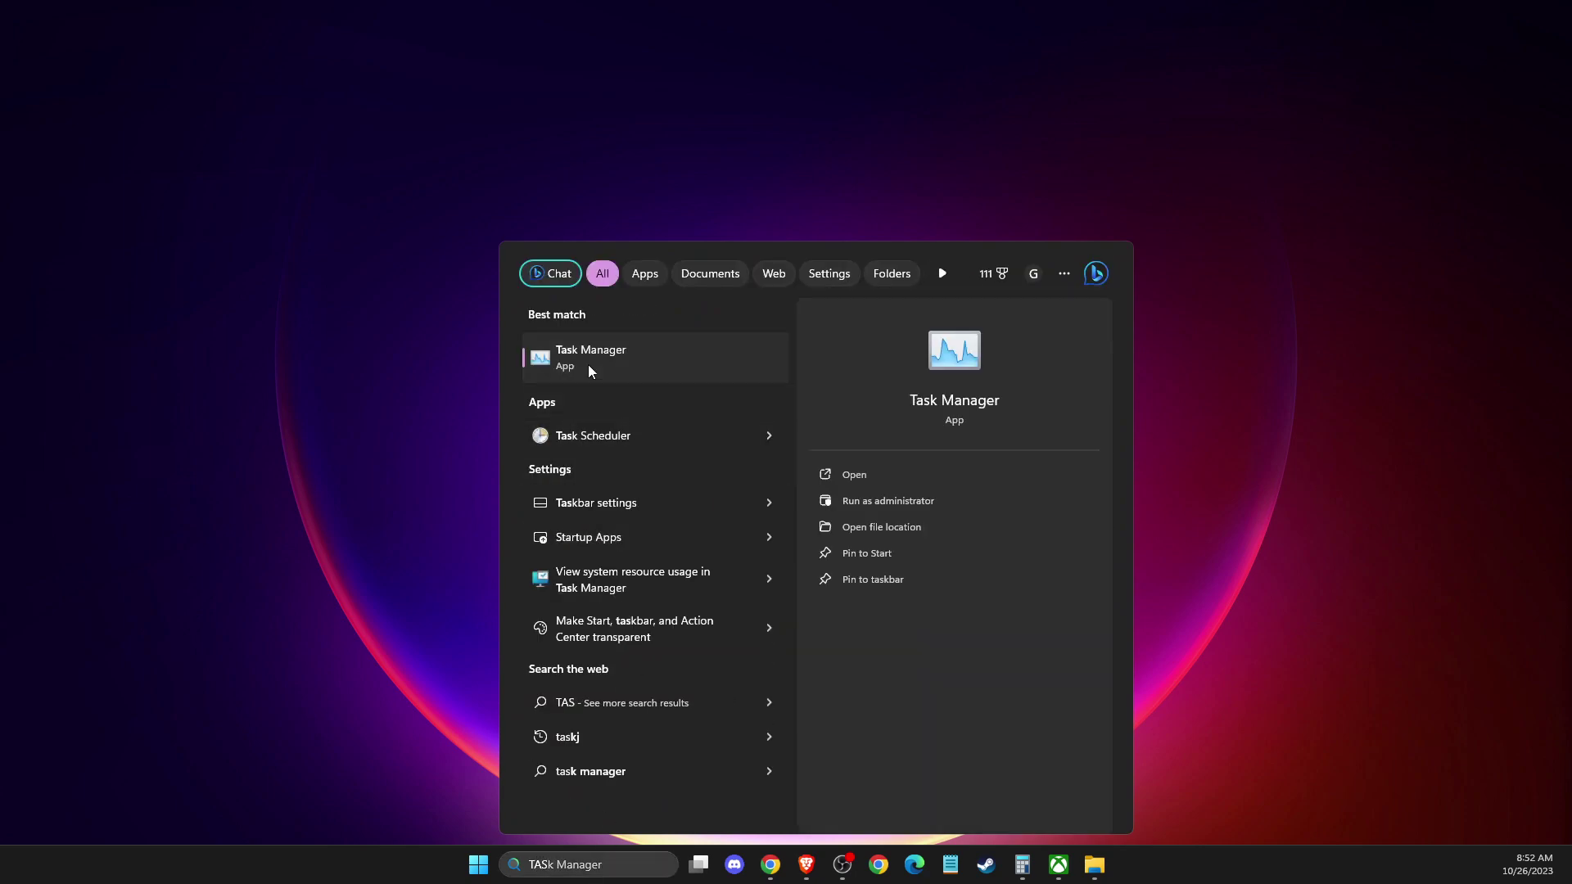
click(589, 365)
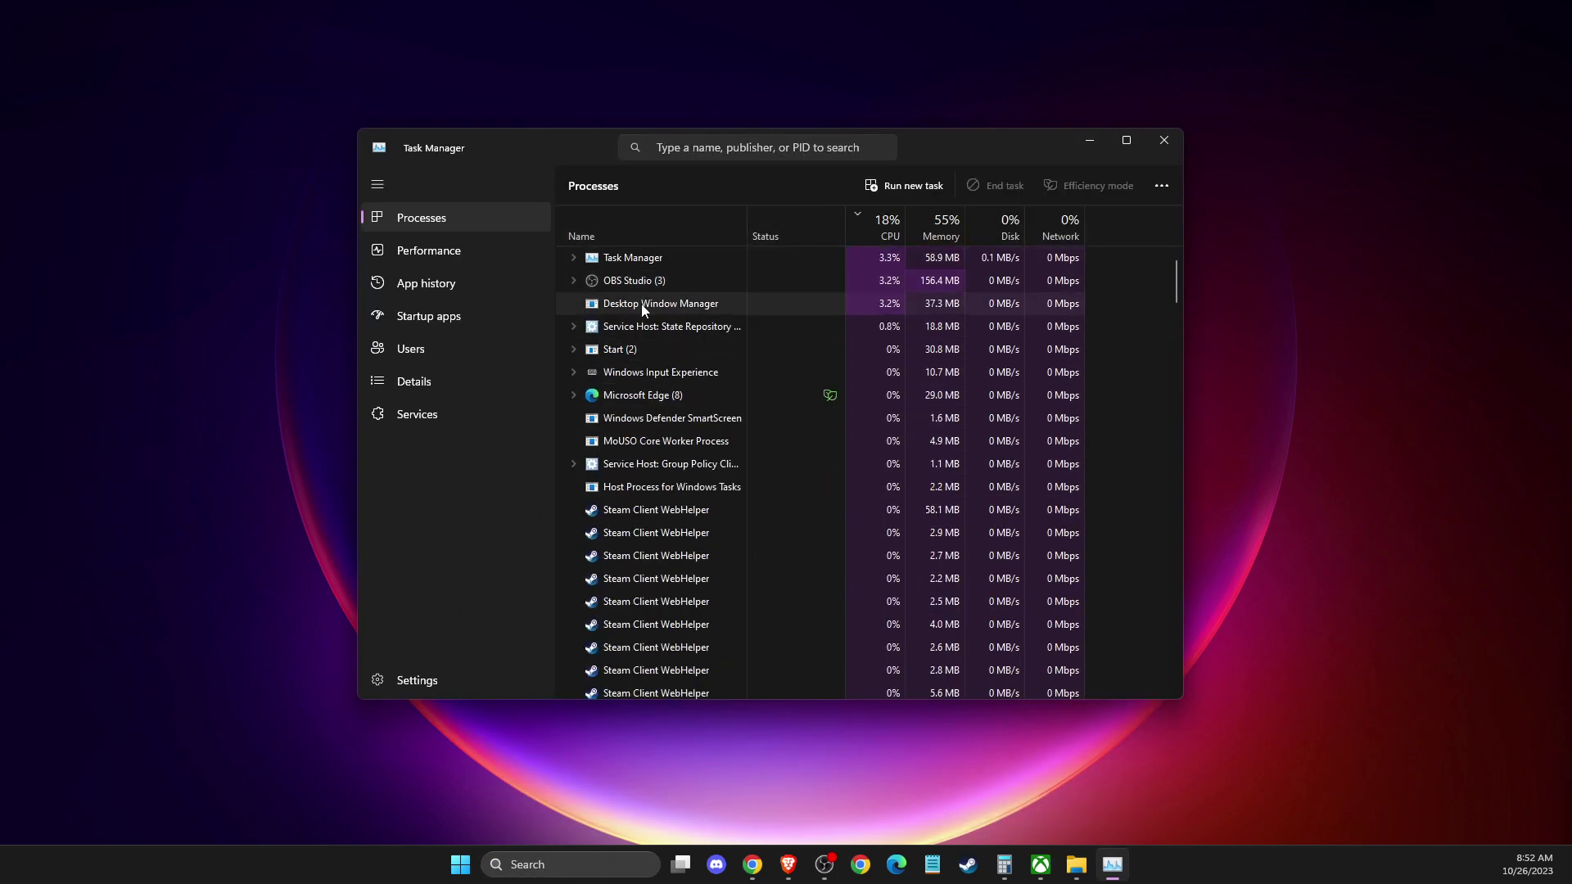
Step: Select a Steam Client WebHelper process in the Processes list and bring up its context menu
scroll(651, 377, down, 6)
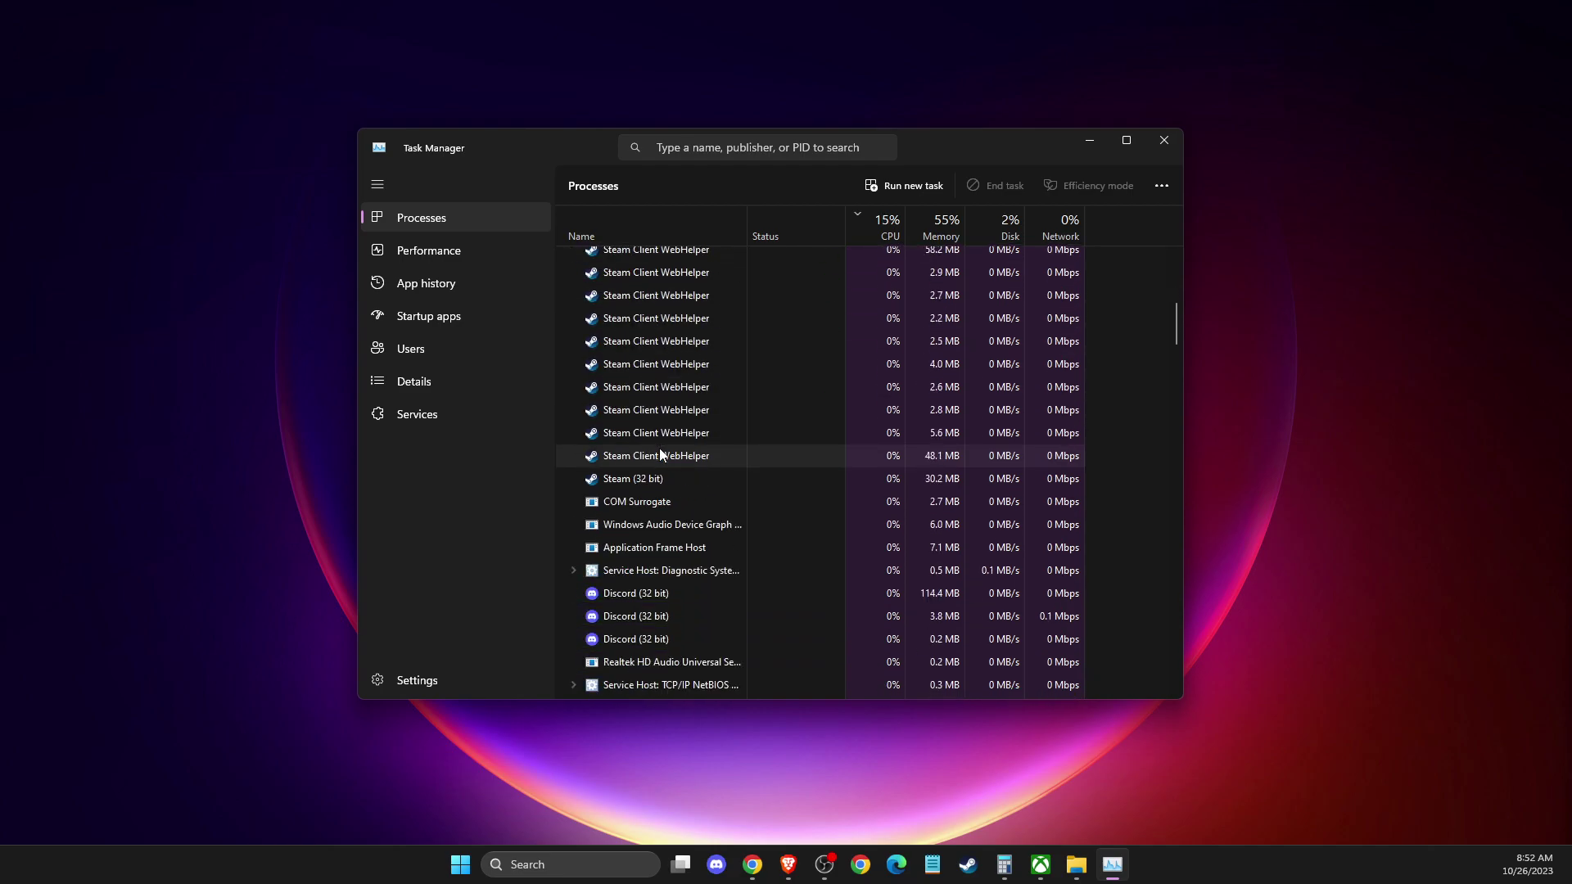
scroll(647, 451, up, 4)
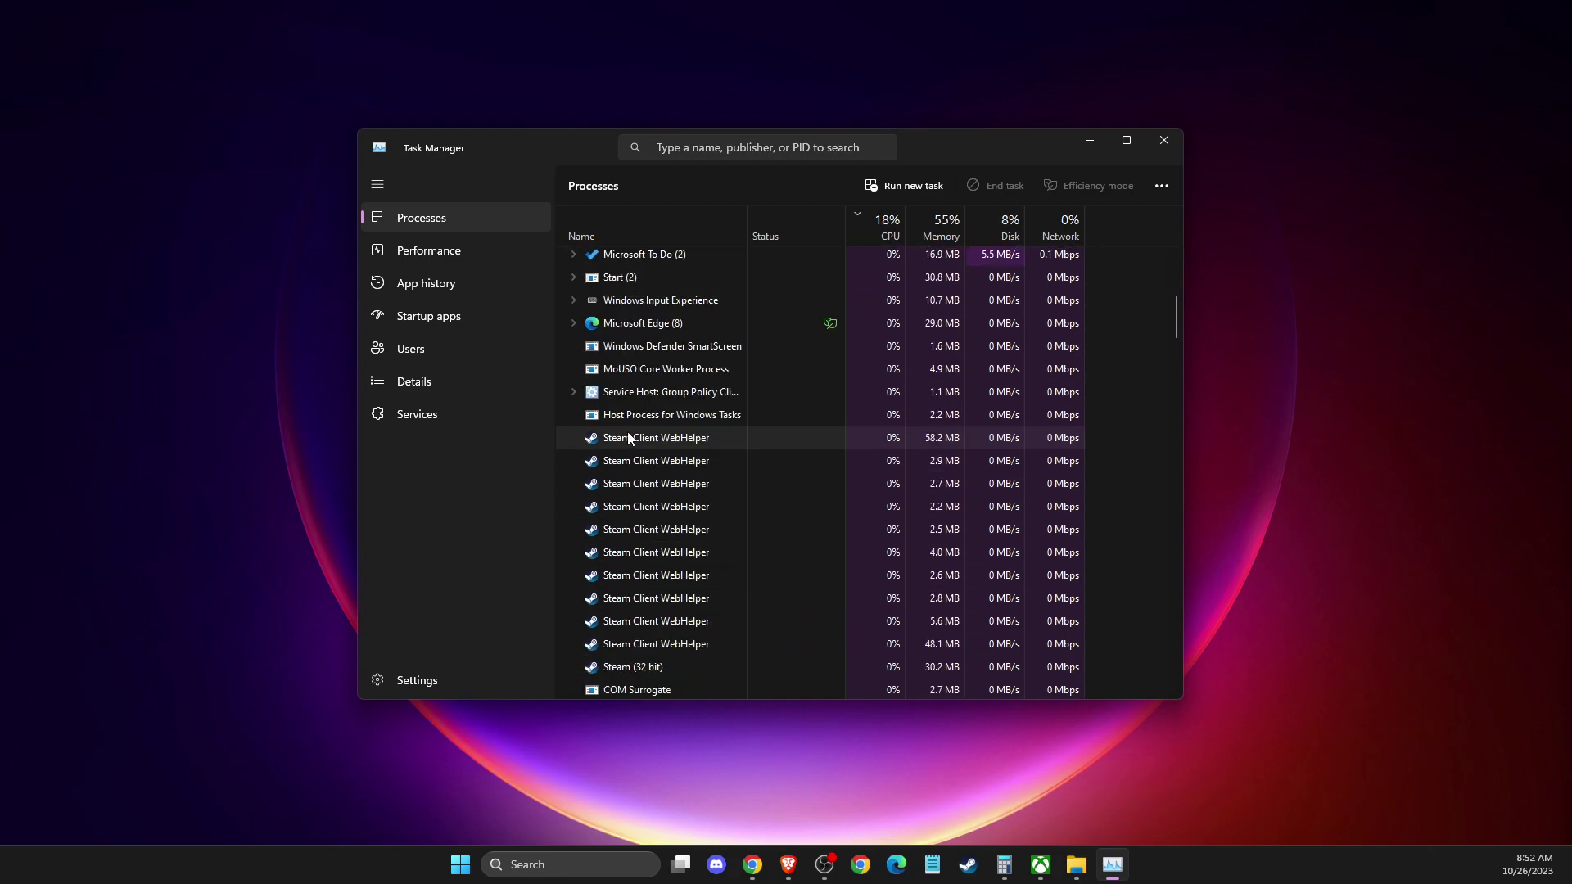
scroll(629, 438, up, 2)
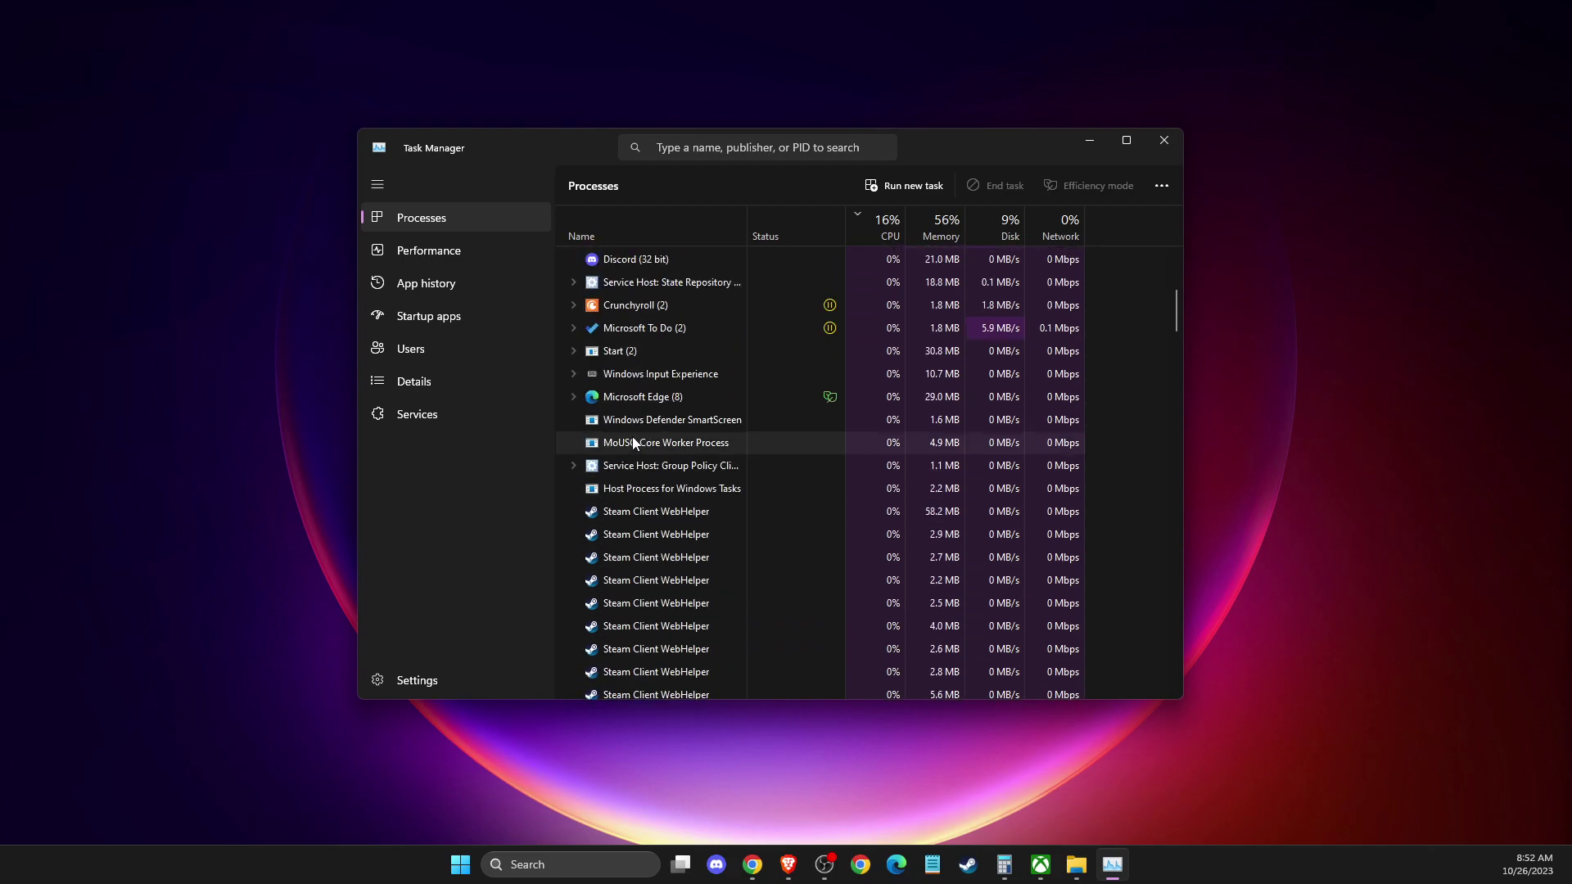
click(629, 517)
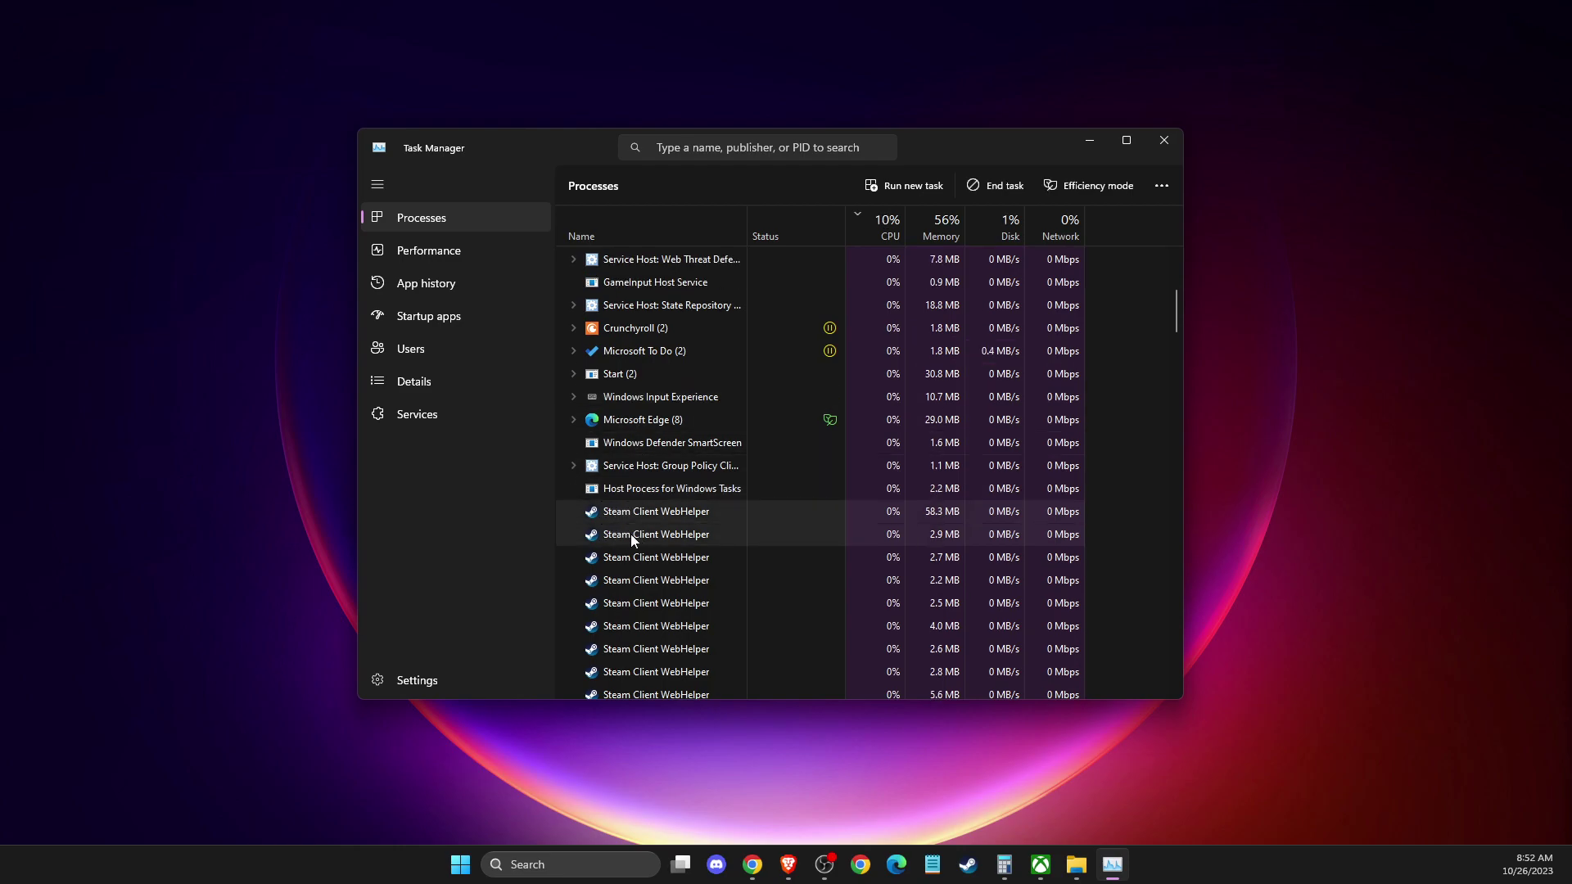
right_click(631, 534)
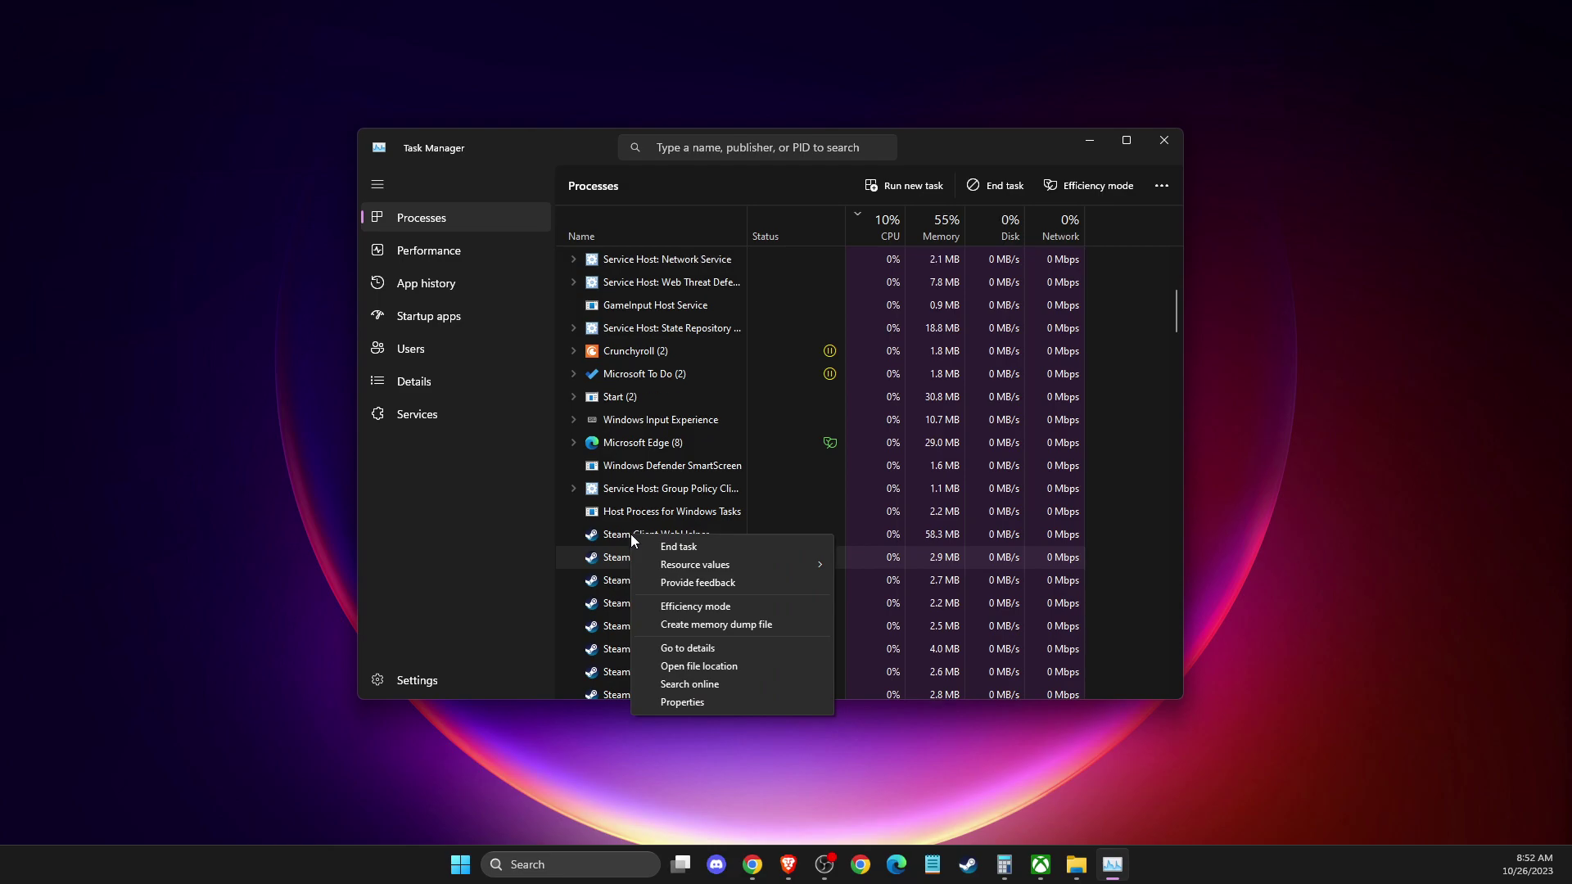
Step: Locate steamwebhelper on the Details page, view its Set priority options, then close Task Manager
click(692, 648)
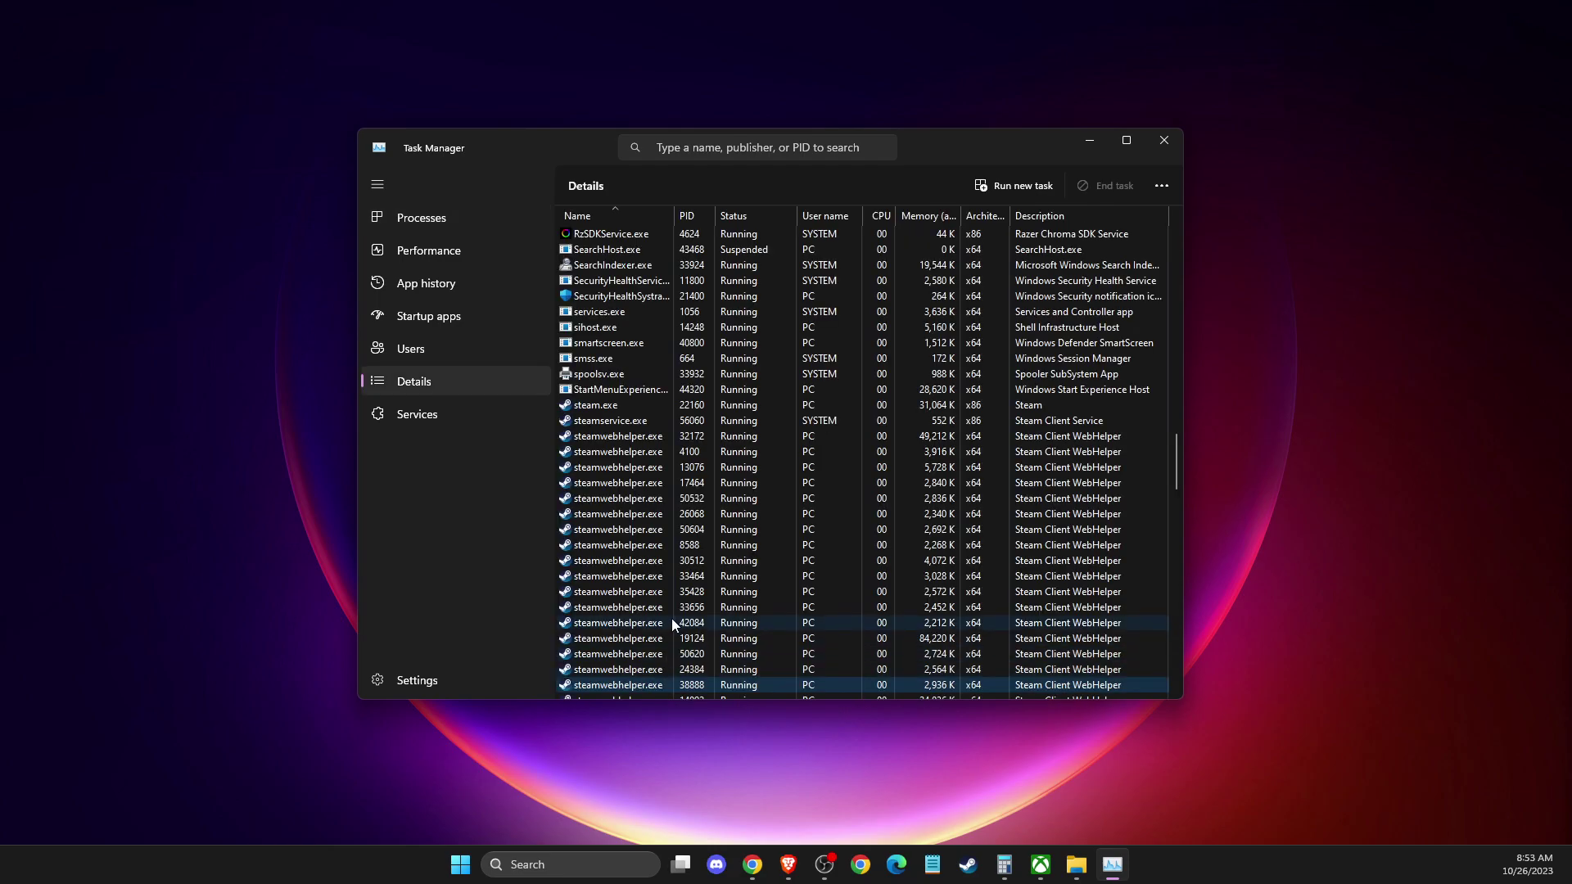
right_click(597, 686)
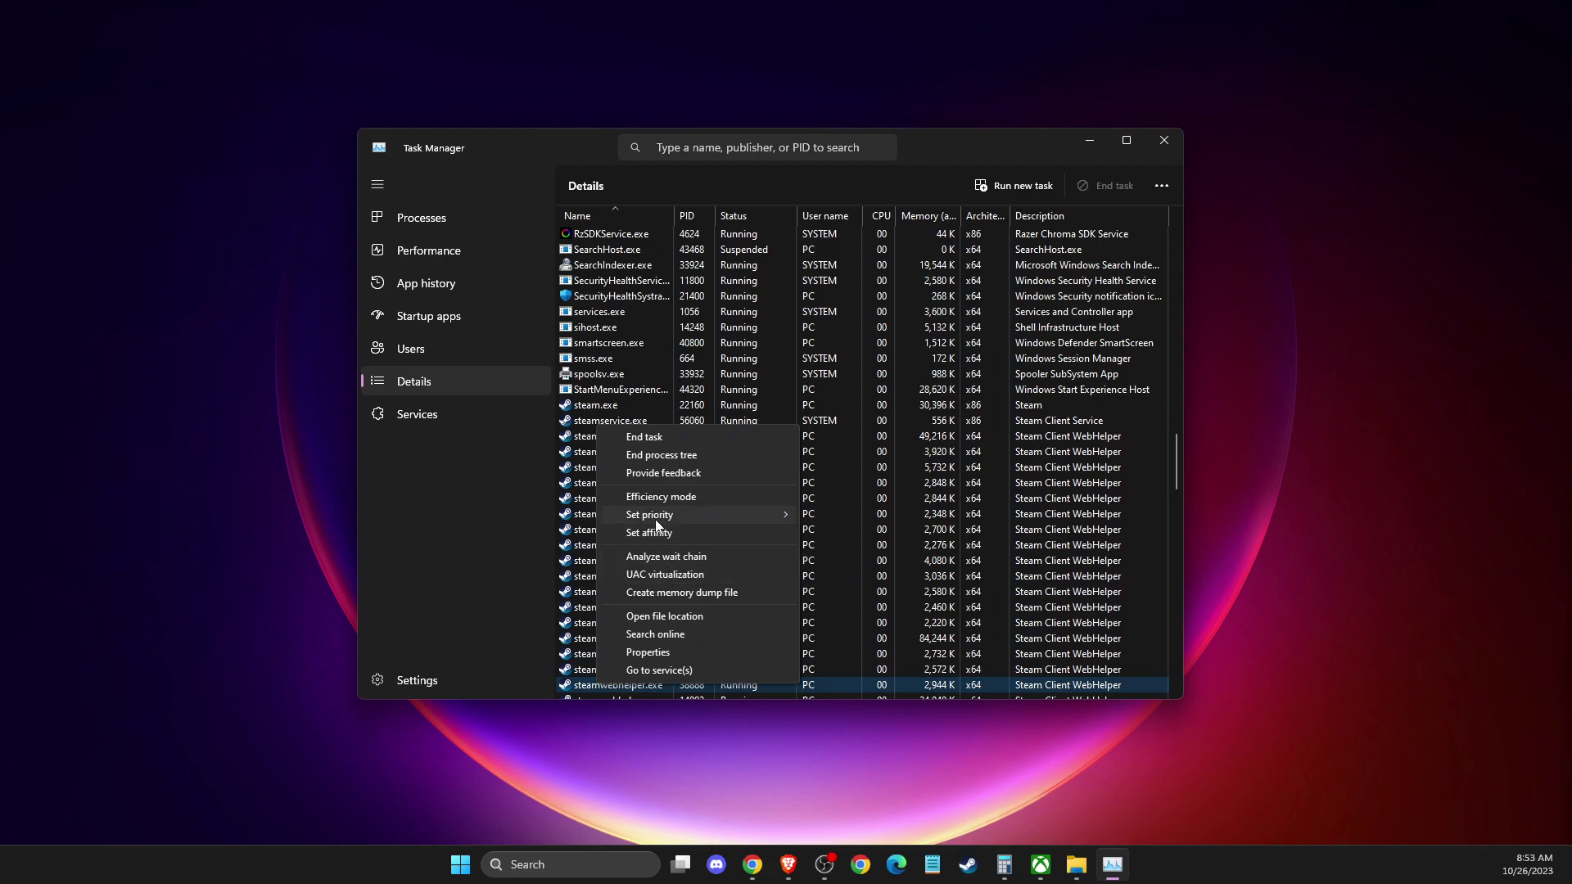
mouse_move(655, 516)
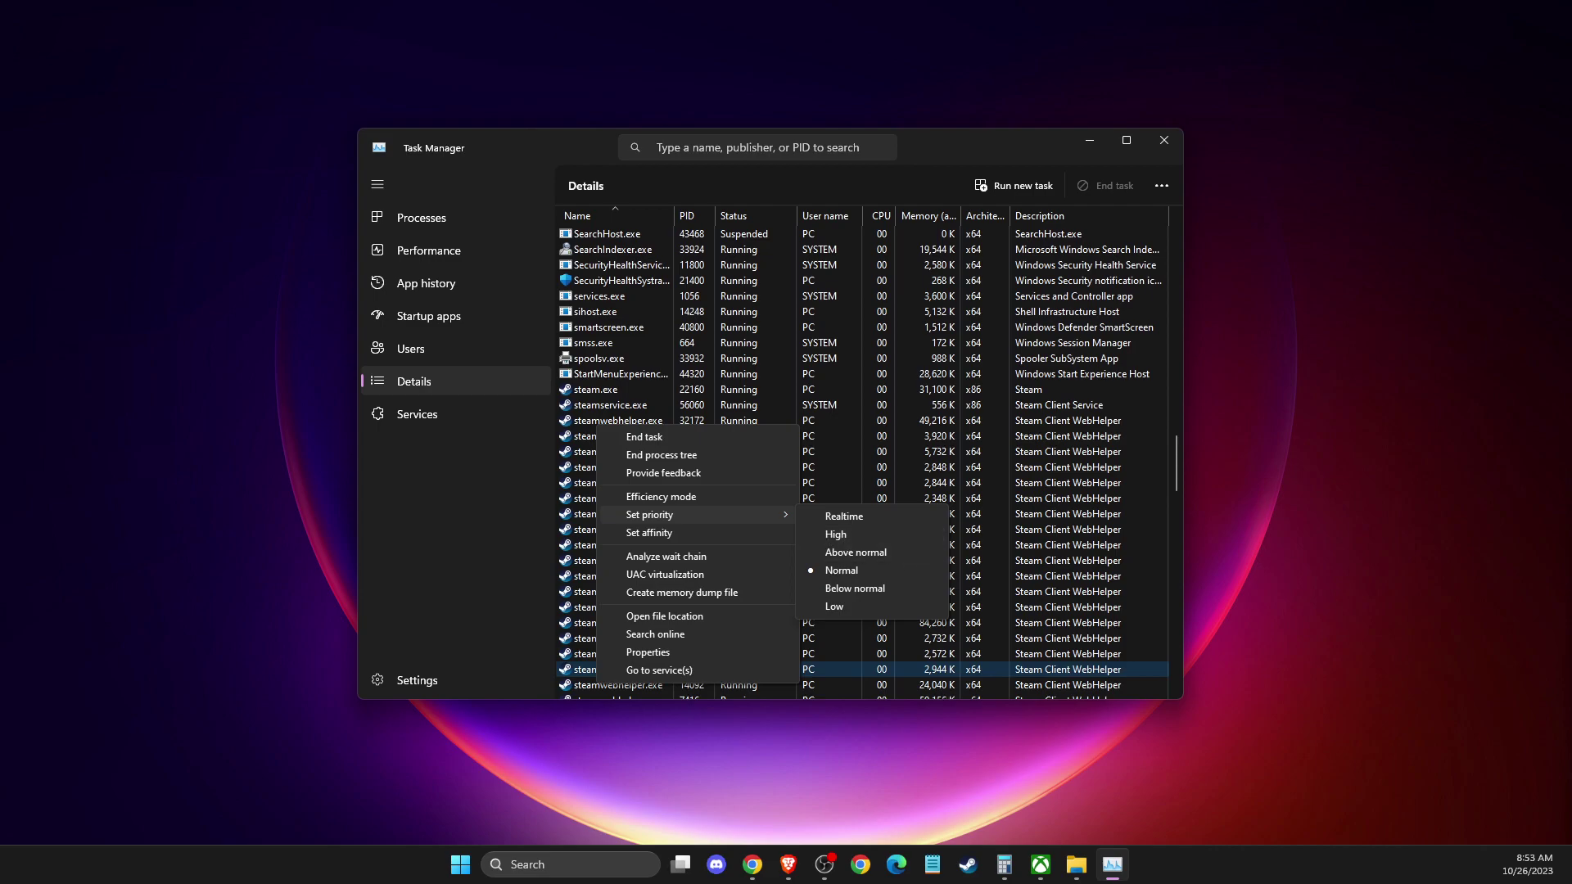
key(alt+Tab)
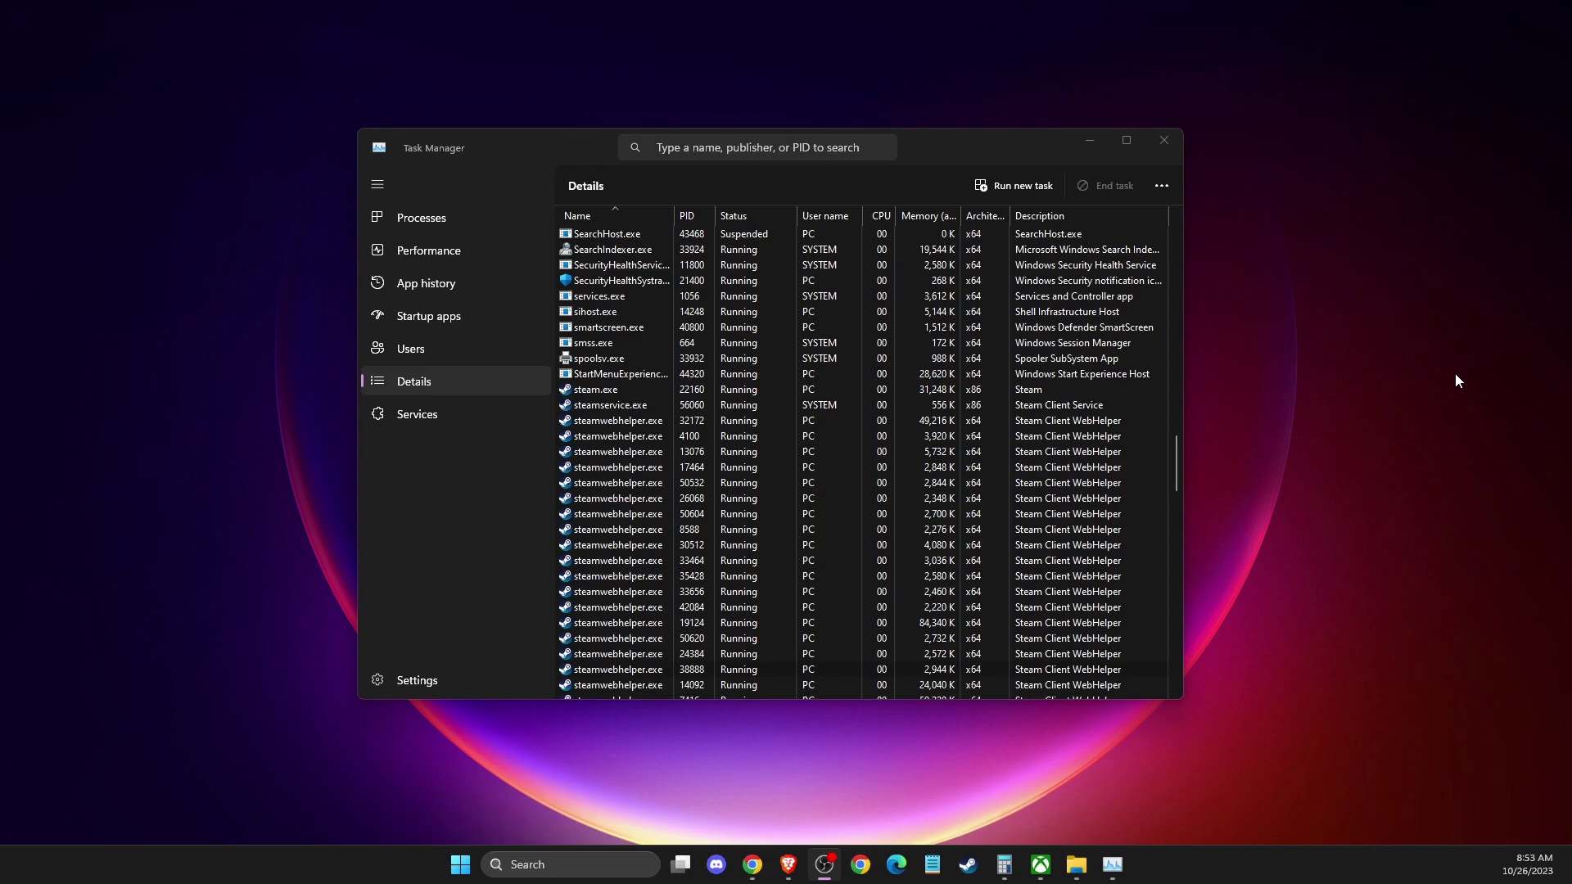
click(1171, 142)
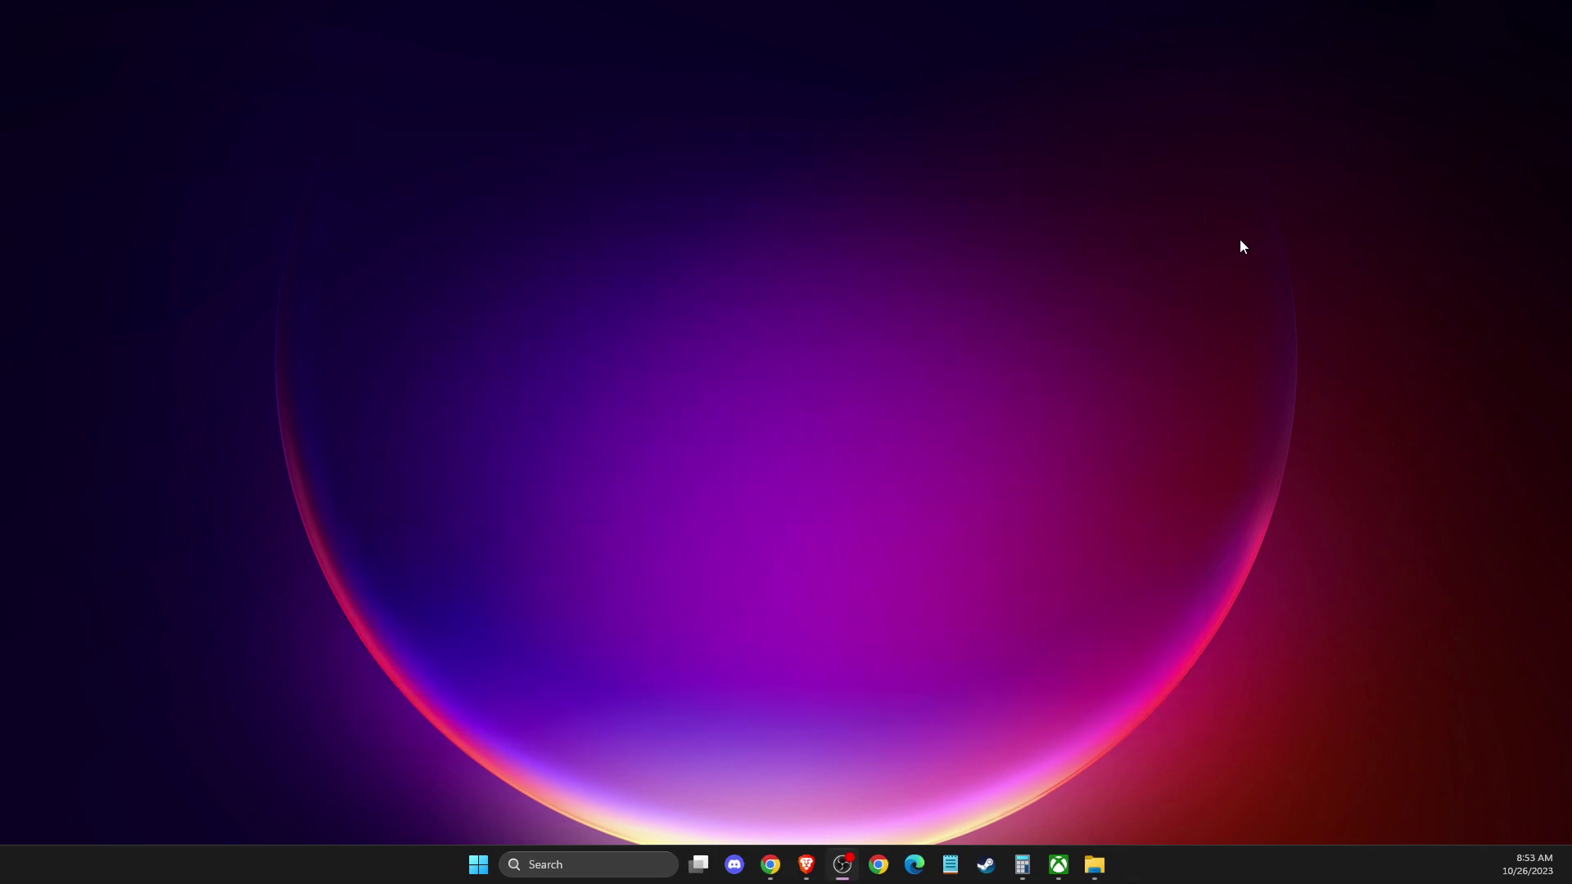